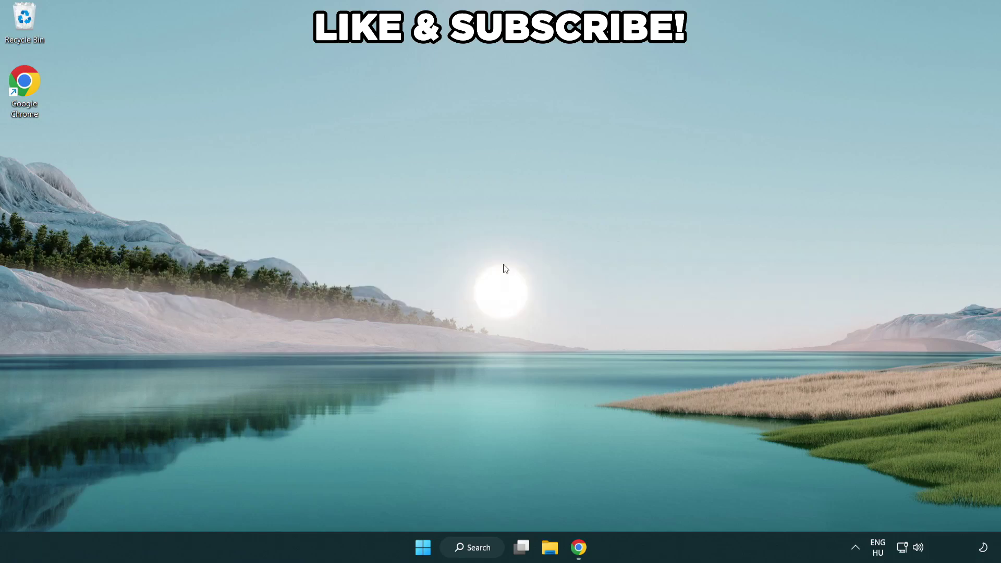
# Search Windows for 'edit power plan' to find the Edit power plan Control Panel item
pyautogui.click(485, 547)
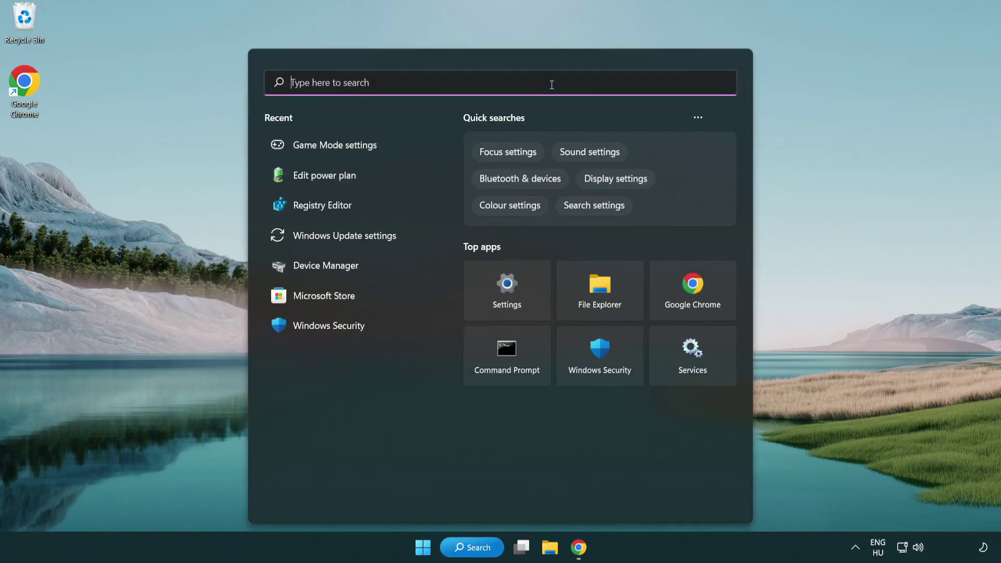
pyautogui.write('edit power ')
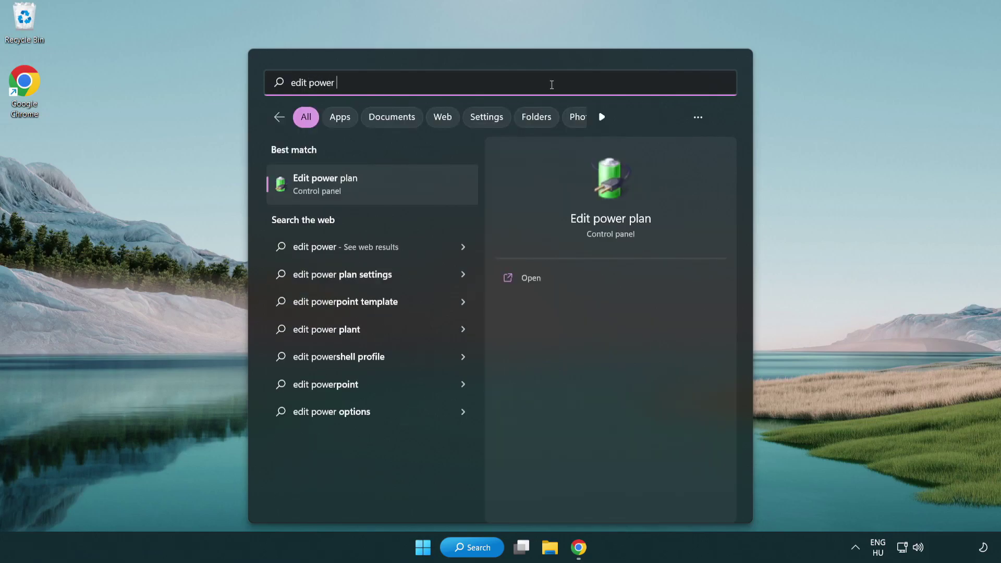
pyautogui.write('plan')
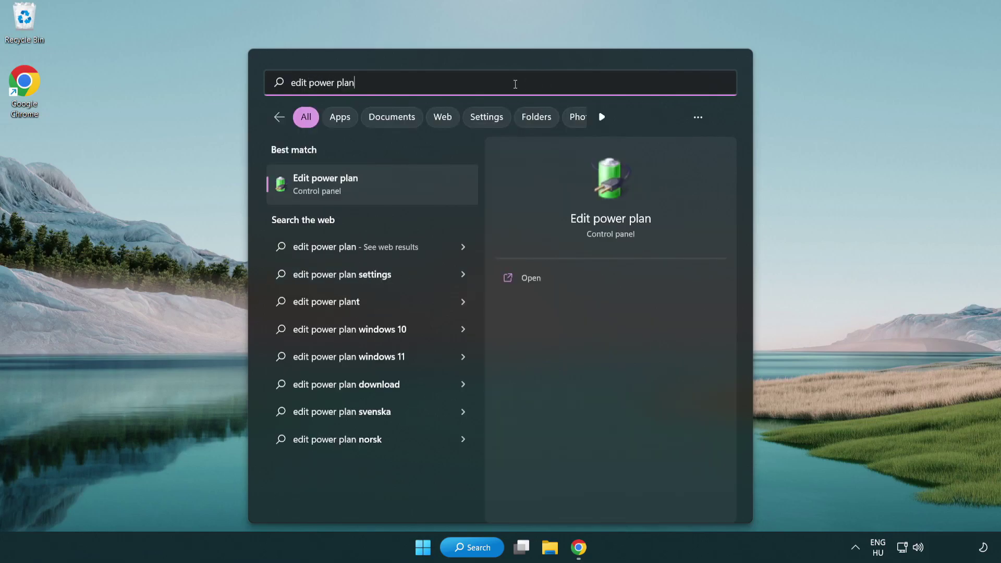
# Make High performance the active power plan, then close Power Options
pyautogui.click(376, 187)
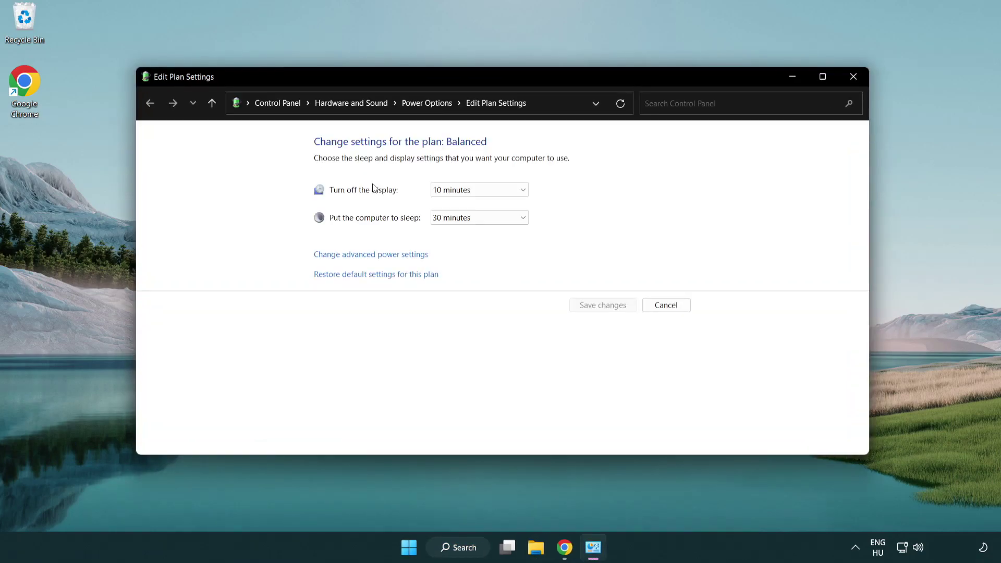
pyautogui.click(428, 104)
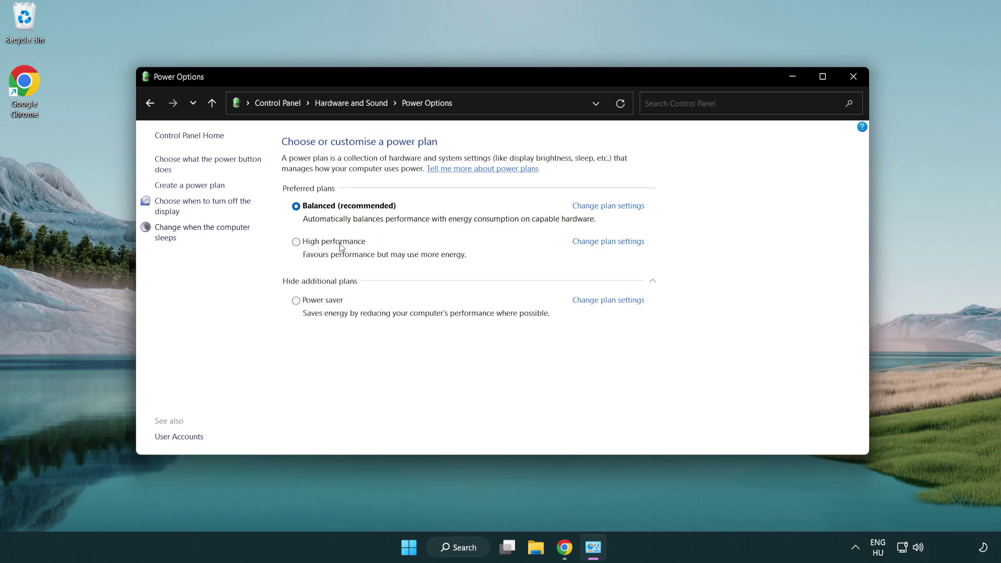
pyautogui.click(296, 243)
pyautogui.click(853, 78)
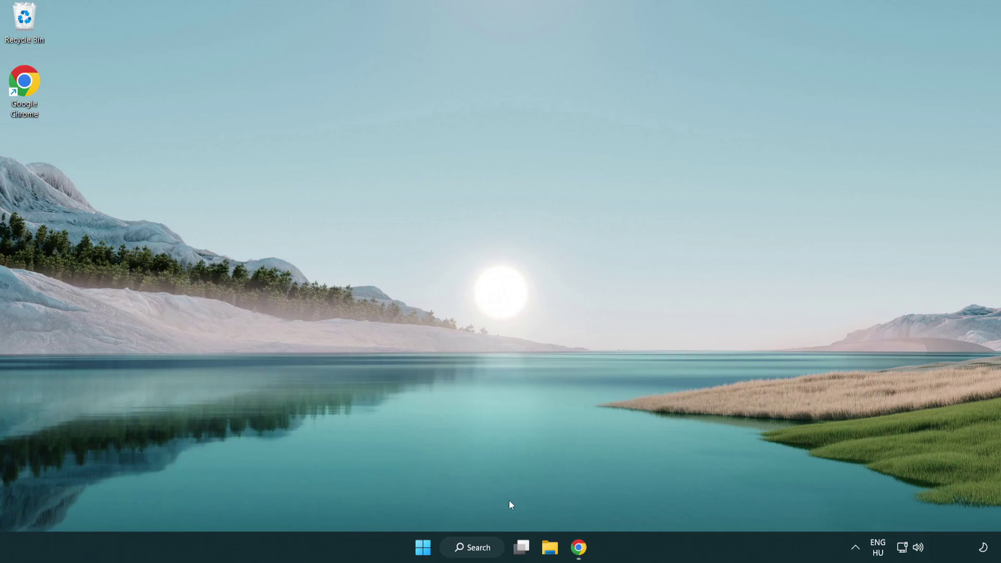
# Launch Device Manager from Windows search and centre its window
pyautogui.click(485, 548)
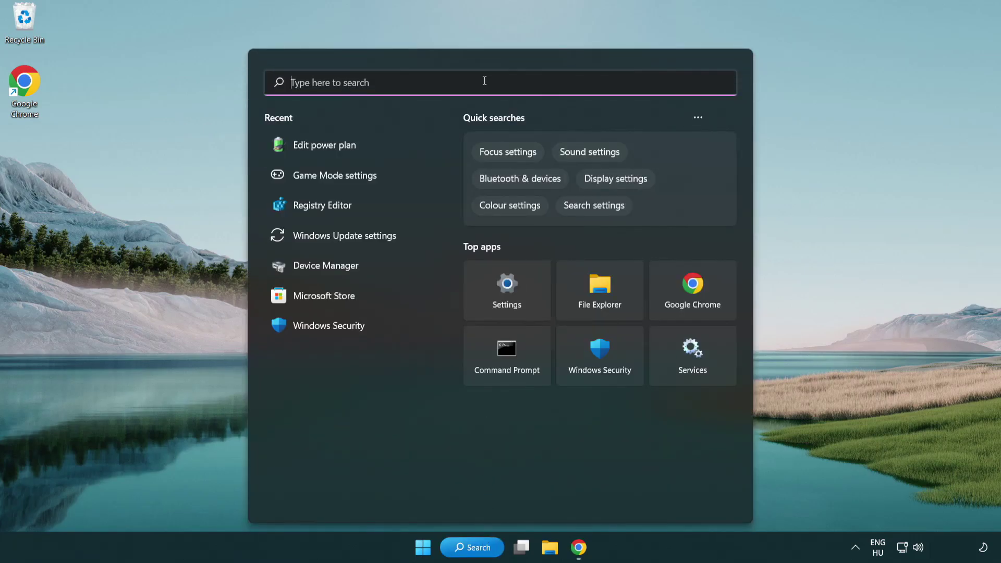
pyautogui.write('device manager')
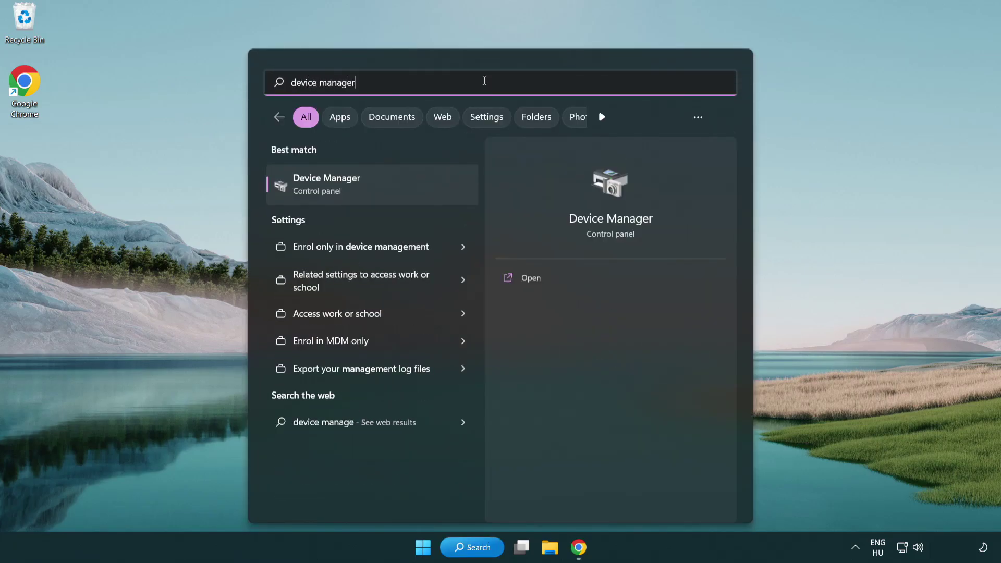
pyautogui.click(383, 186)
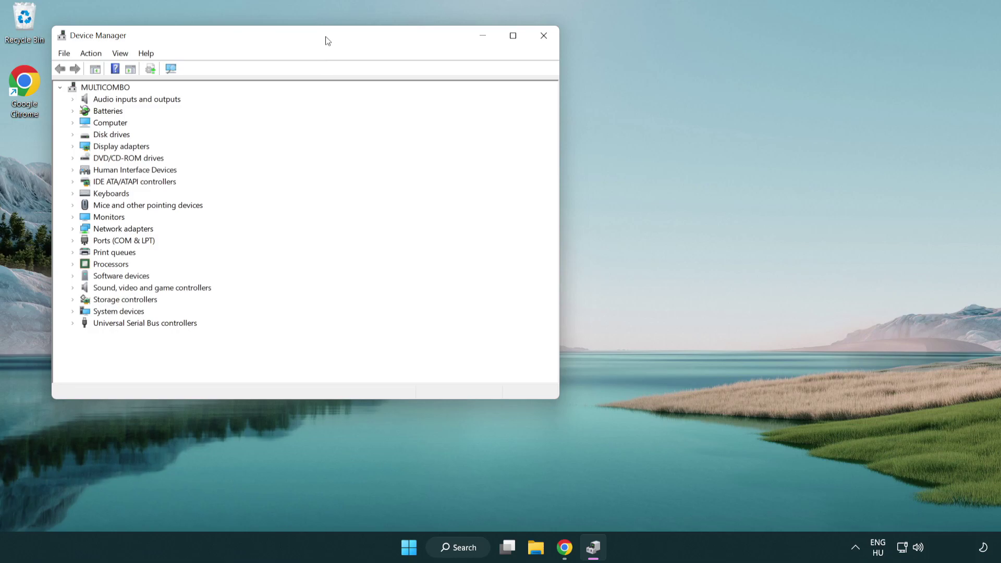
pyautogui.moveTo(328, 41); pyautogui.dragTo(514, 94)
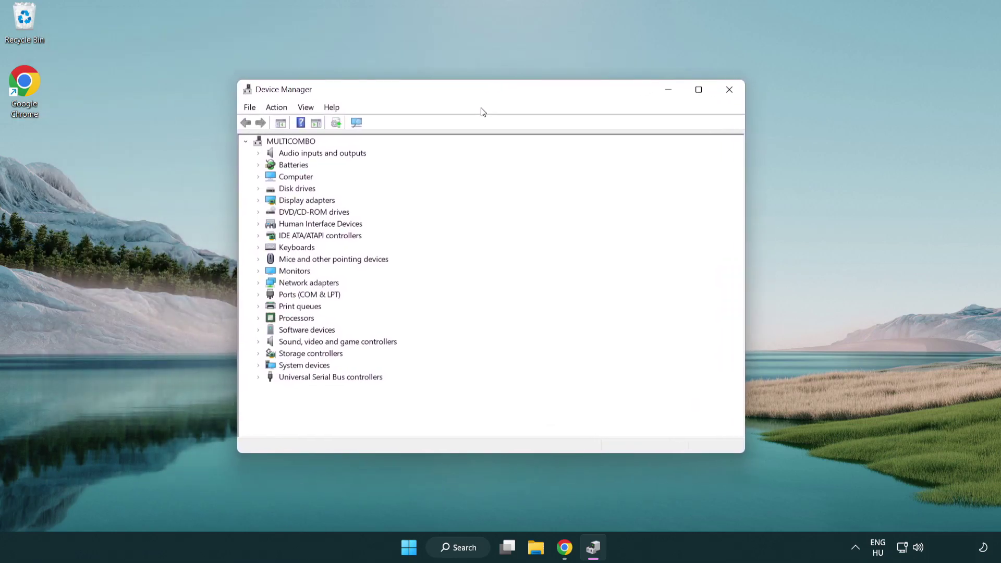
# Expand Display adapters and bring up the actions for the VMware SVGA 3D adapter
pyautogui.click(272, 201)
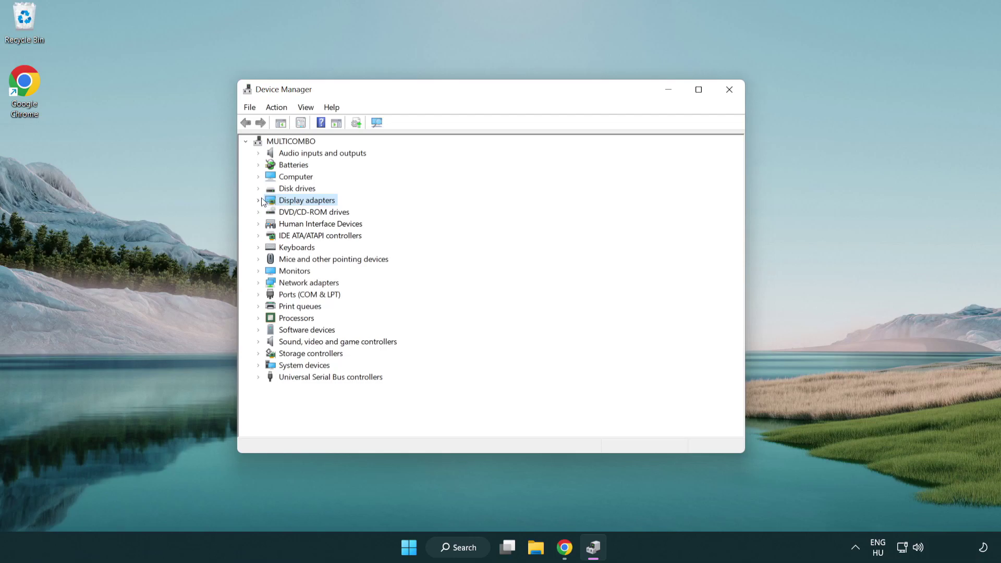
pyautogui.click(259, 201)
pyautogui.click(282, 213)
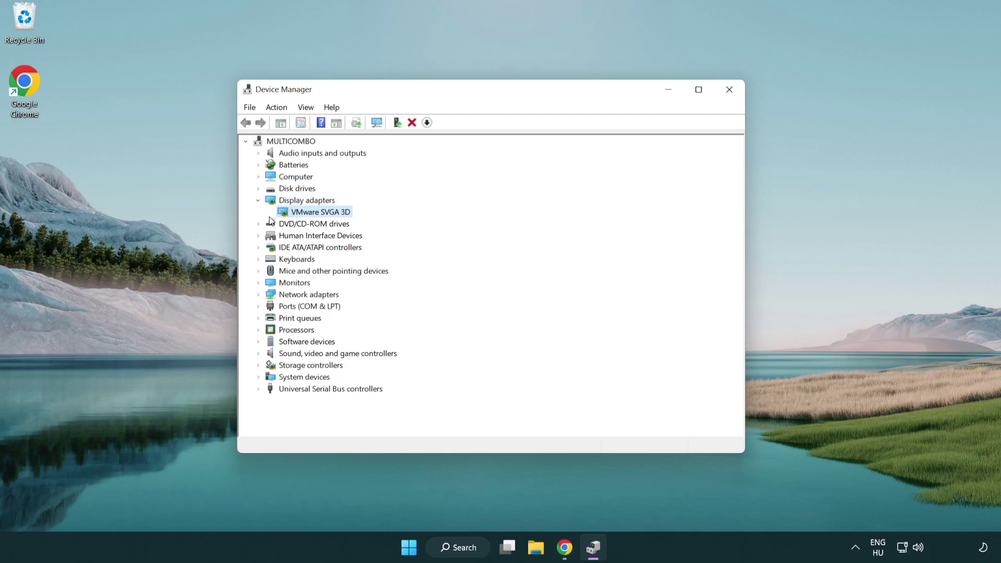
pyautogui.rightClick(315, 216)
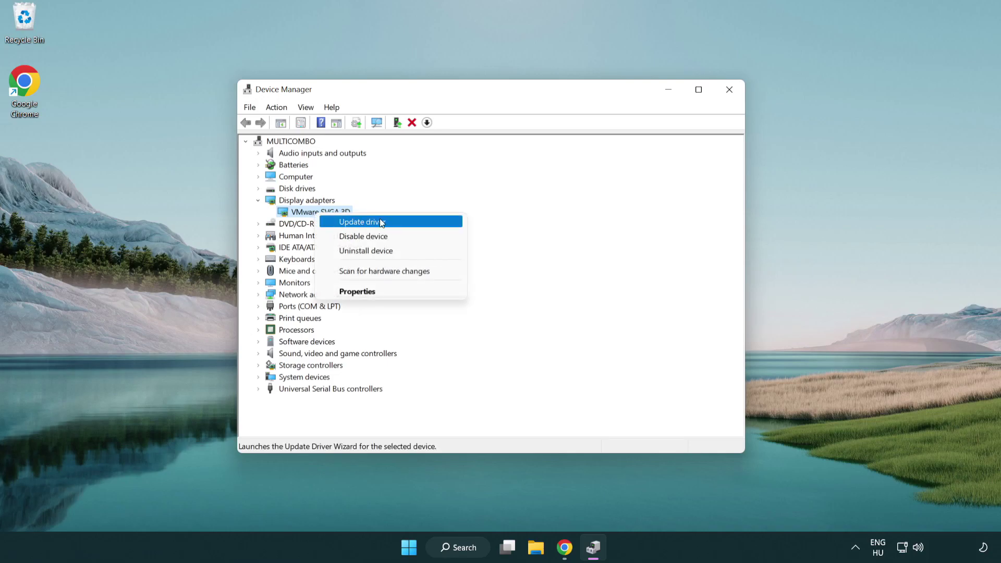
# Run an automatic driver search for VMware SVGA 3D, which confirms the best driver is installed
pyautogui.click(401, 223)
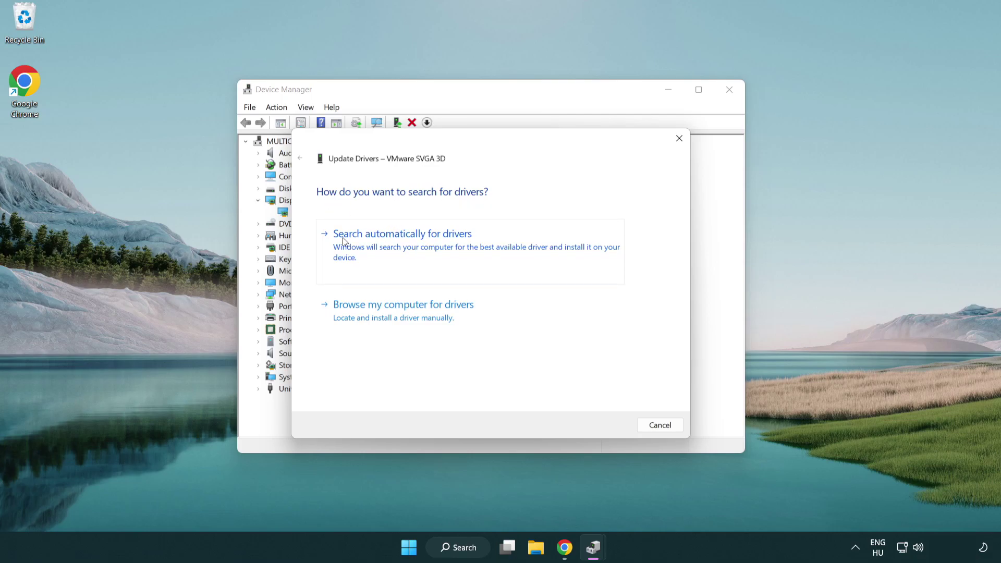
pyautogui.click(410, 243)
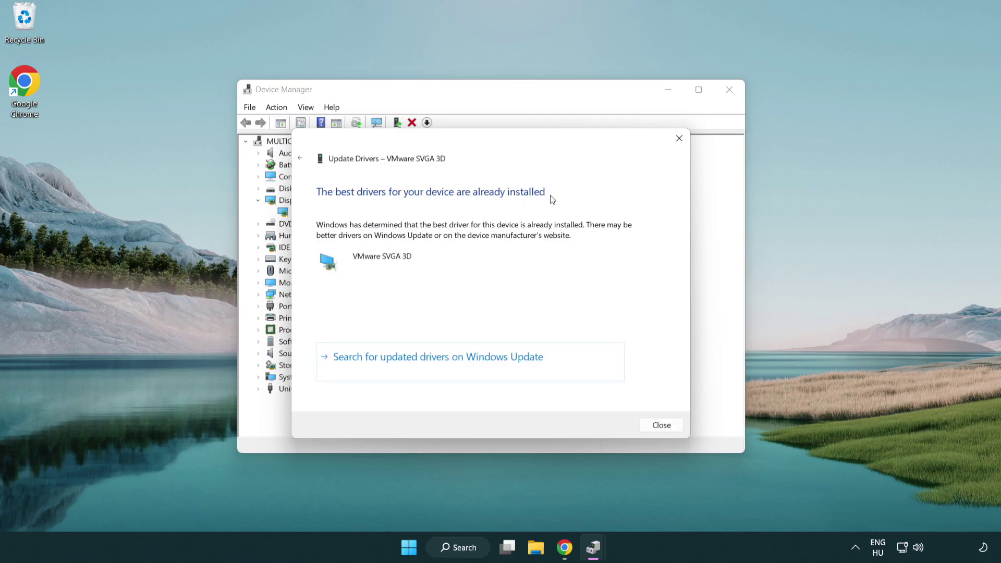
pyautogui.click(657, 426)
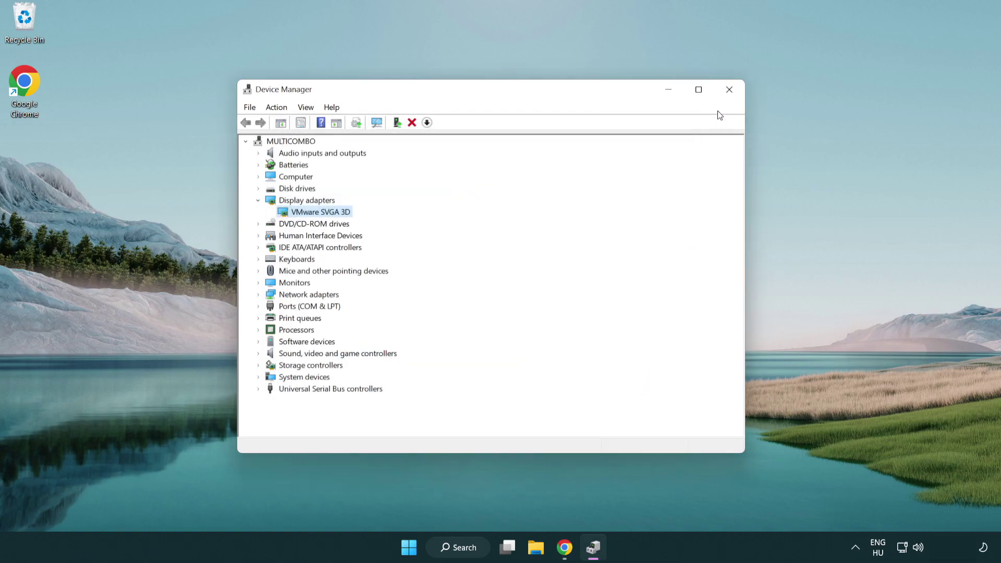
# Close Device Manager and open the Gaming > Game Mode settings page, with Game Mode On
pyautogui.click(729, 92)
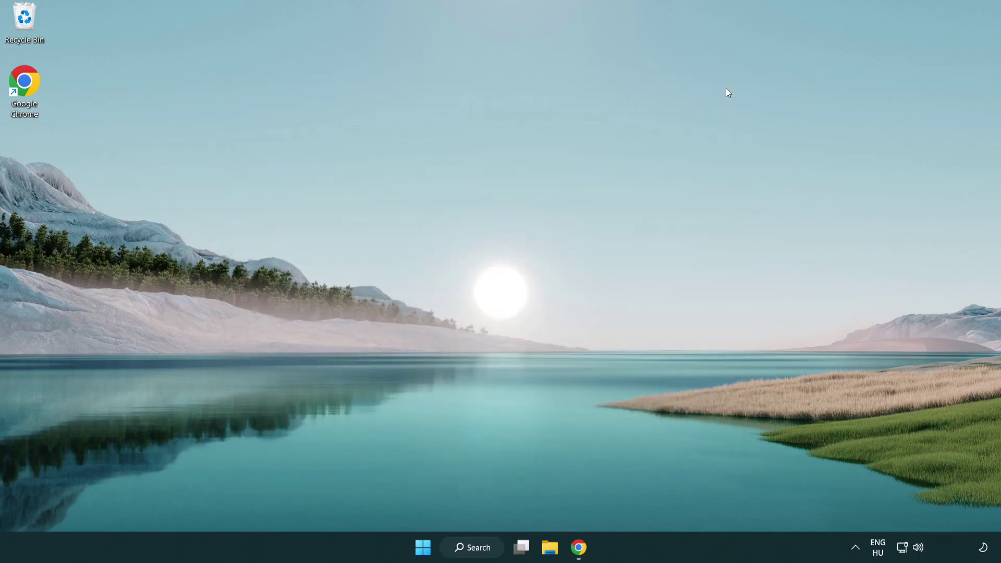
pyautogui.click(478, 553)
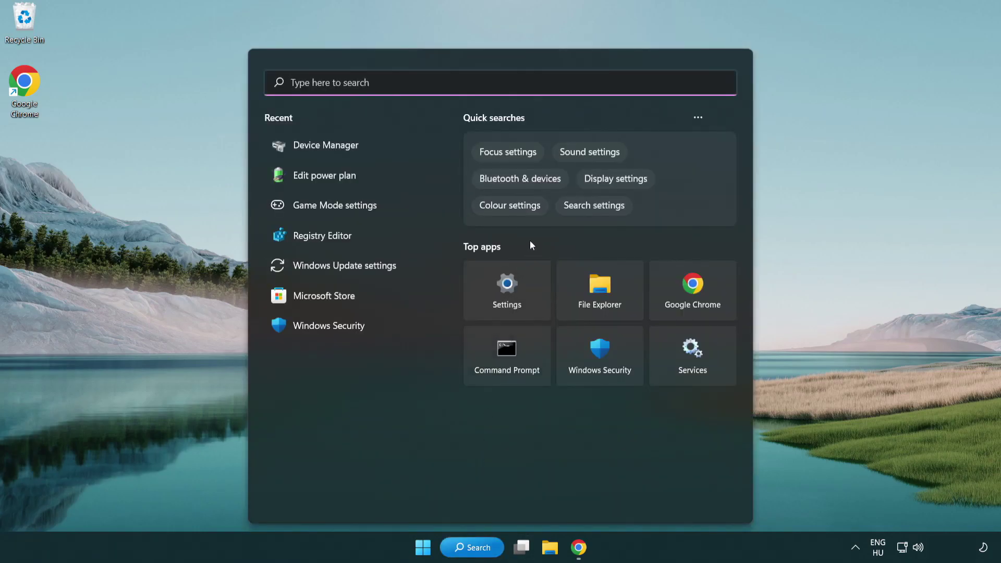
pyautogui.write('gam')
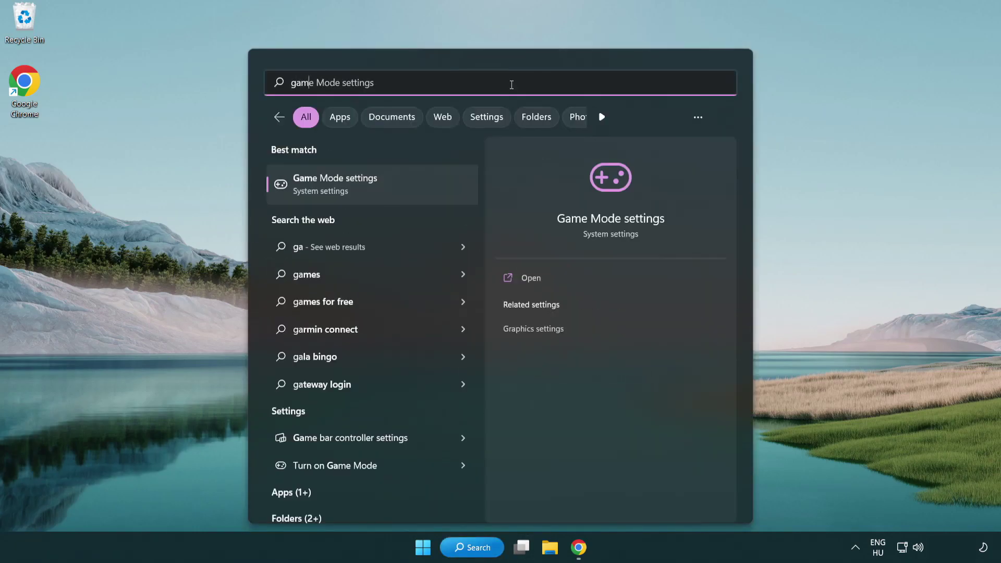
pyautogui.write('e mode')
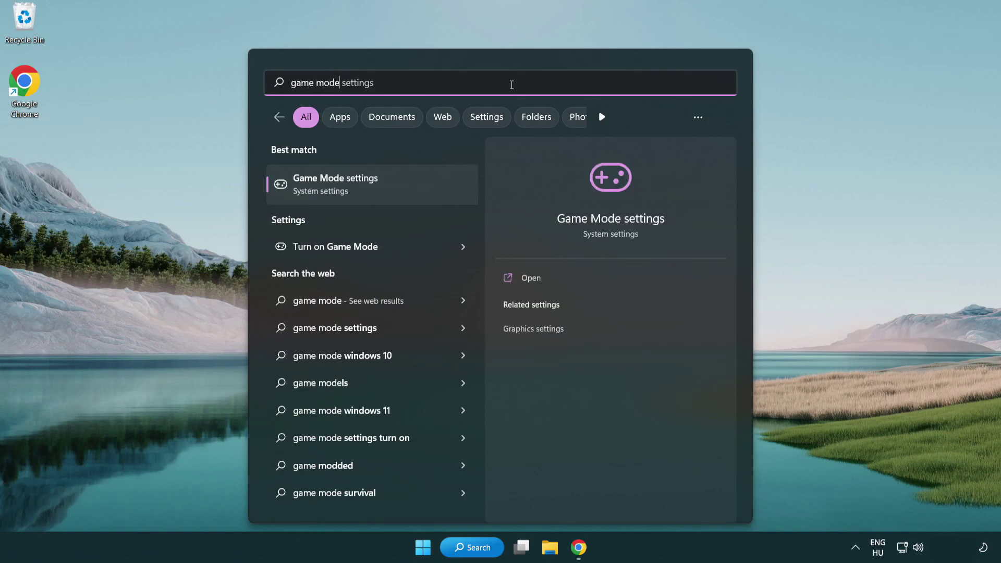
pyautogui.click(377, 191)
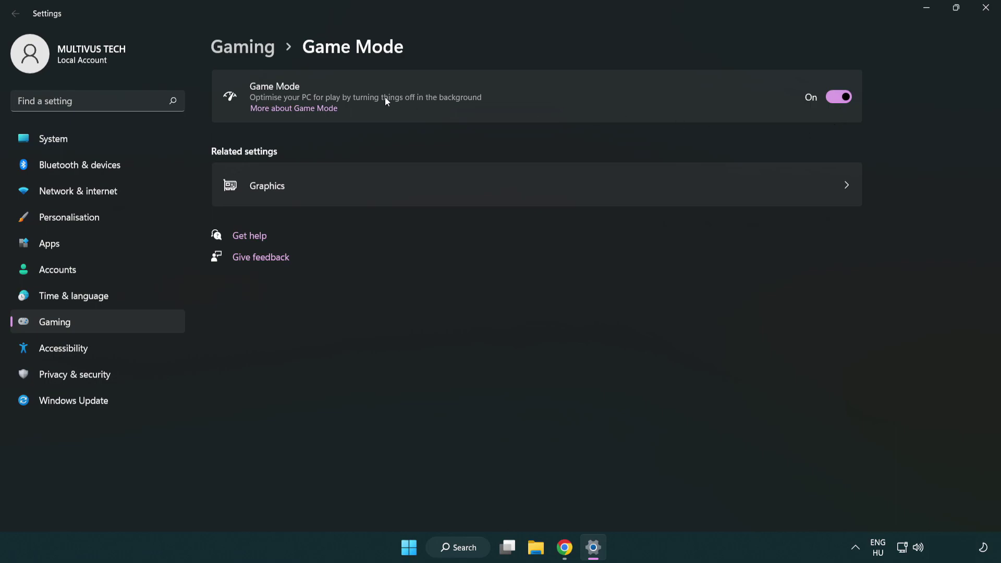
# Turn Off opening Xbox Game Bar with the controller button, then close Settings
pyautogui.click(260, 54)
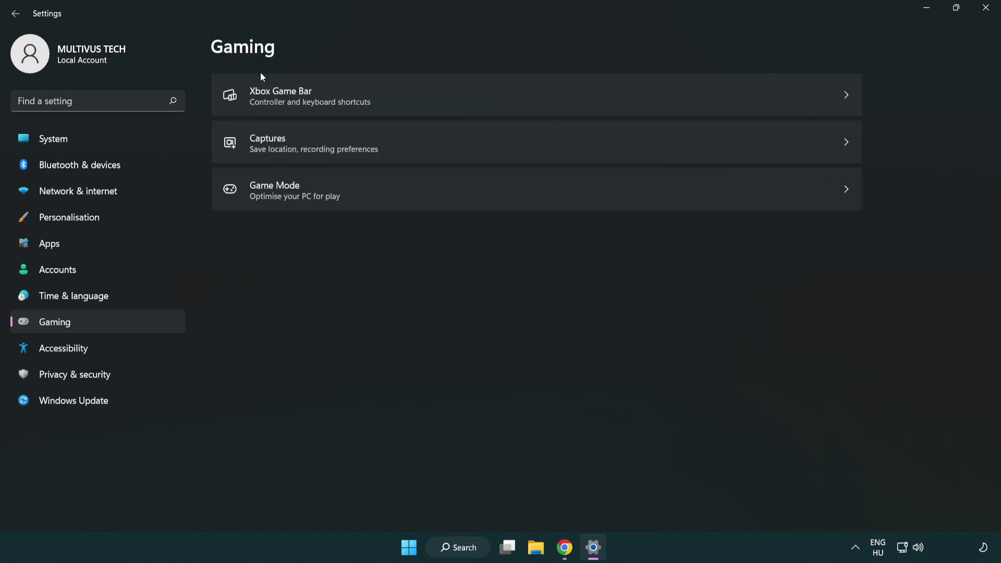
pyautogui.click(442, 97)
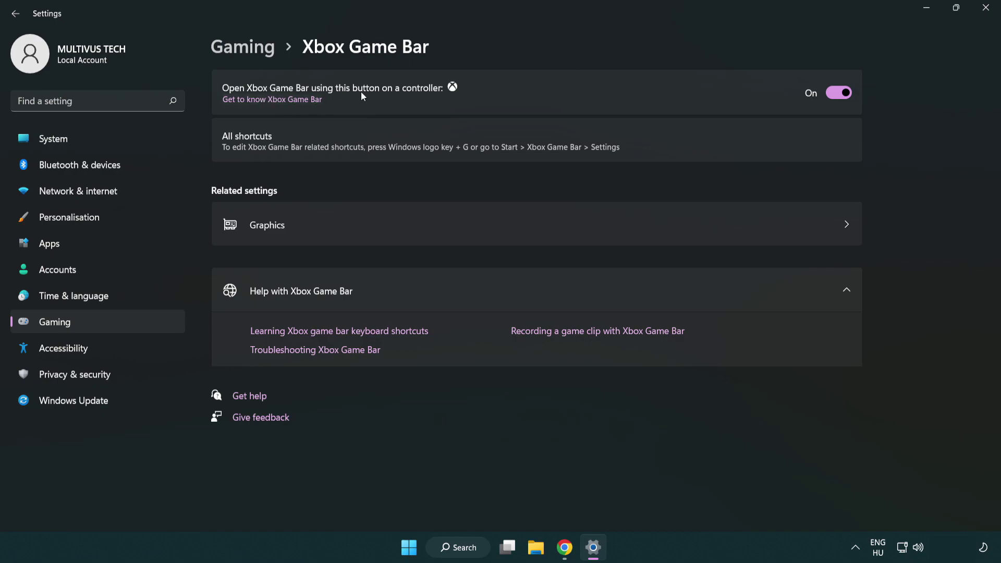
pyautogui.click(844, 94)
pyautogui.click(986, 14)
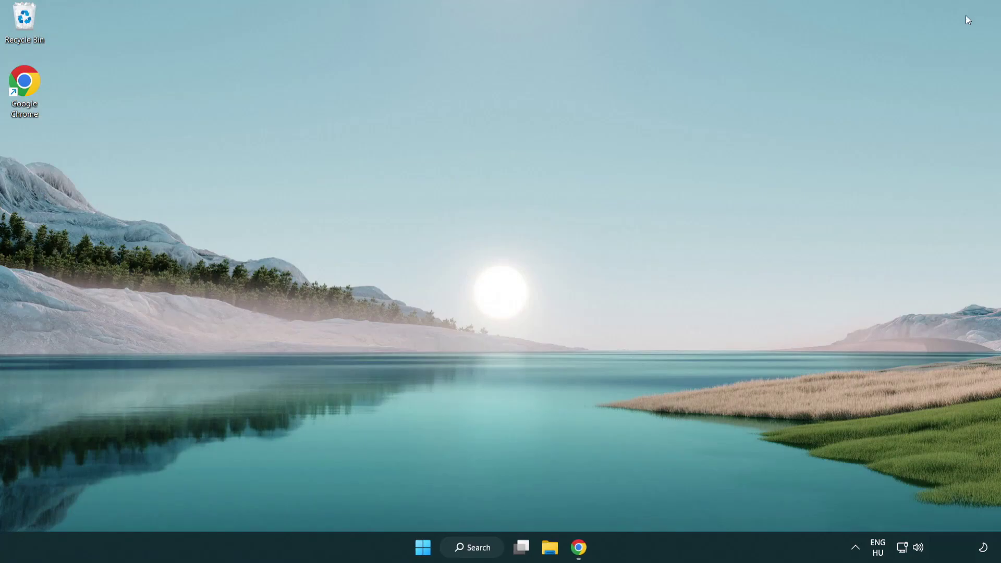
# End the Google Chrome (8) process in Task Manager
pyautogui.rightClick(423, 546)
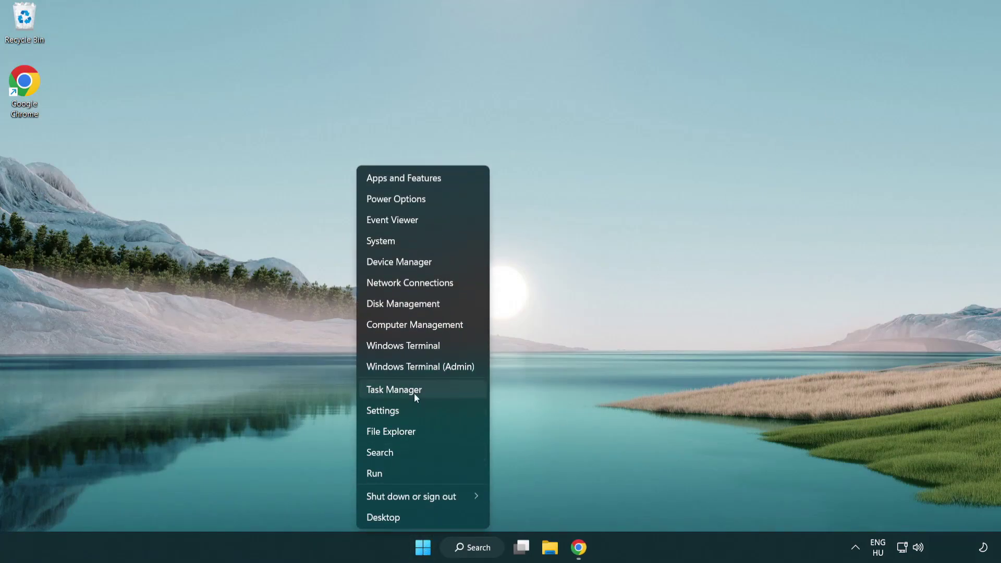
pyautogui.click(439, 389)
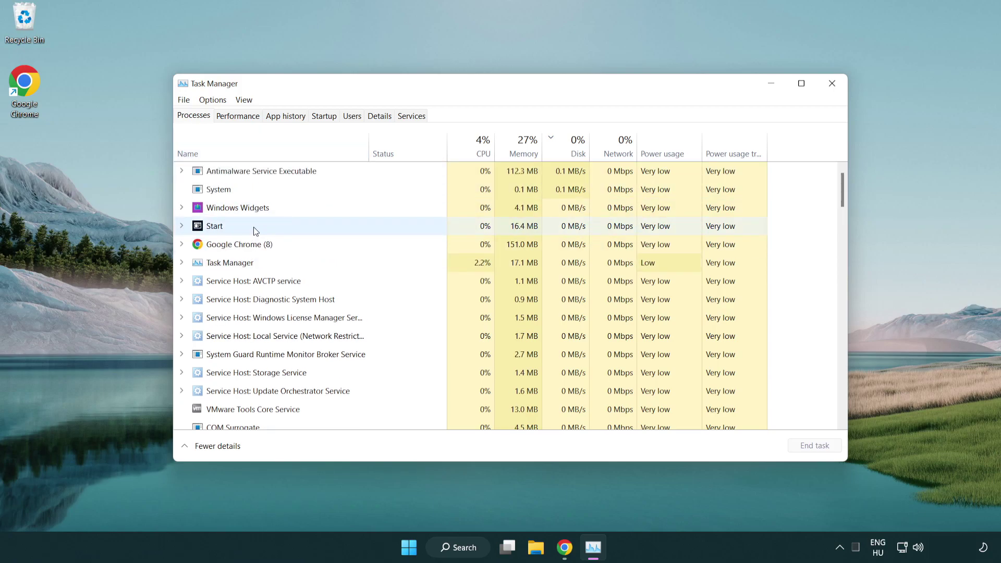
pyautogui.click(255, 245)
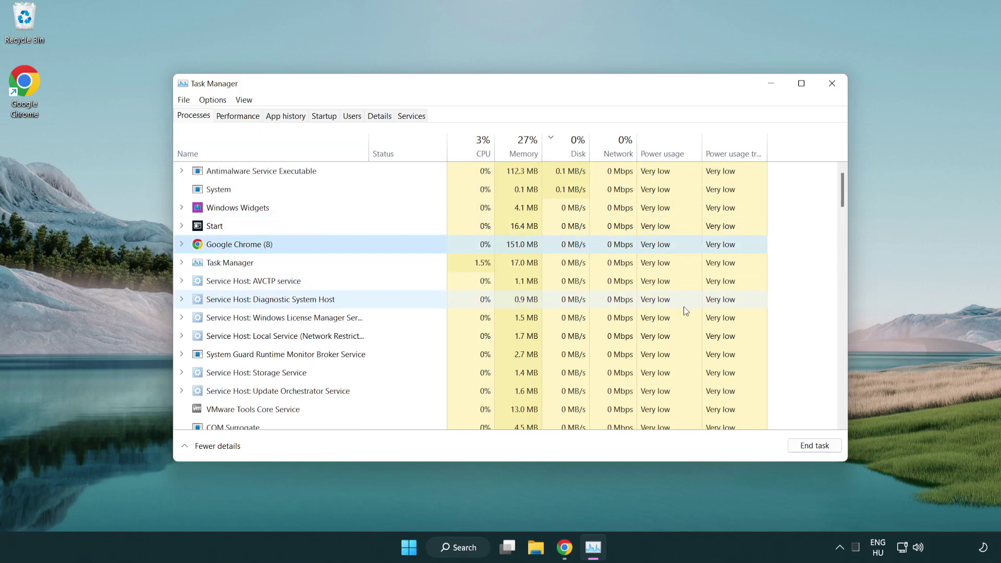
pyautogui.click(821, 451)
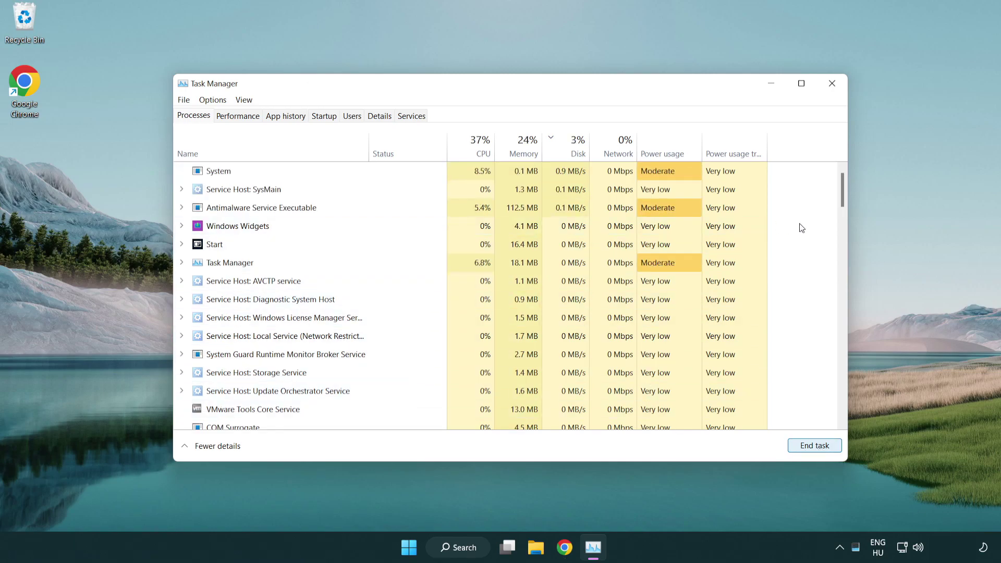
pyautogui.moveTo(846, 202); pyautogui.dragTo(839, 179)
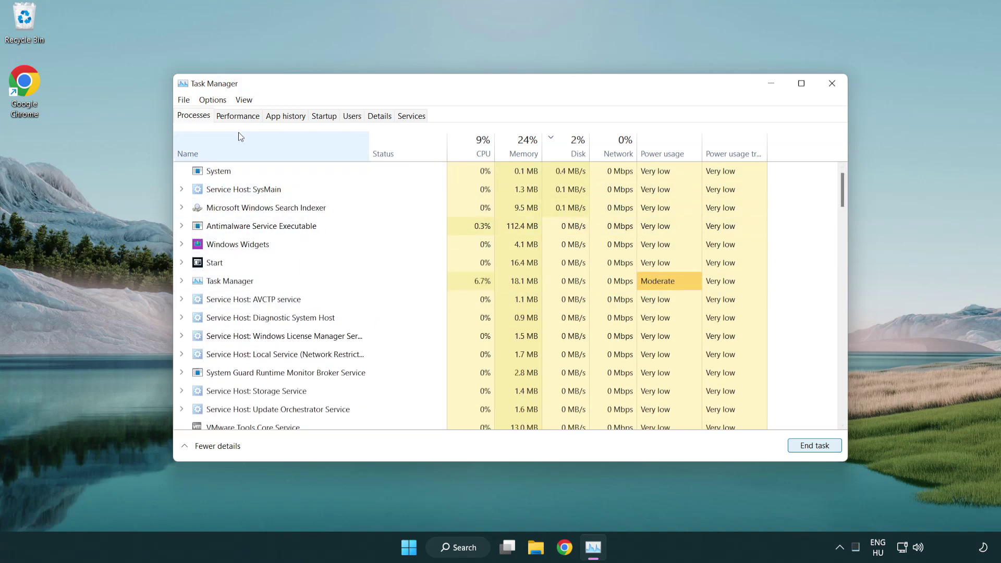
# Disable Cortana, Phone Link and Terminal as startup apps, then close Task Manager
pyautogui.click(325, 117)
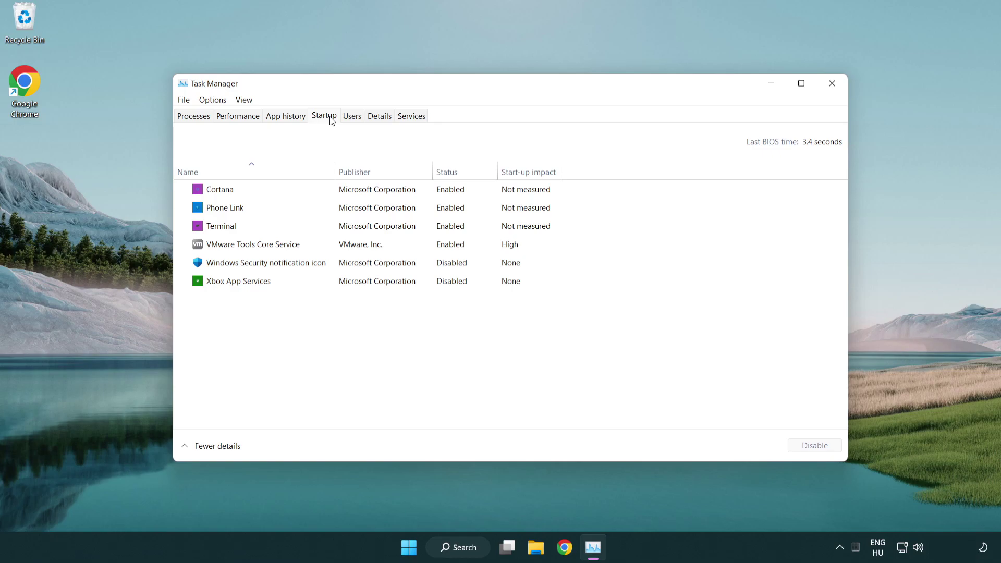
pyautogui.click(358, 191)
pyautogui.click(814, 445)
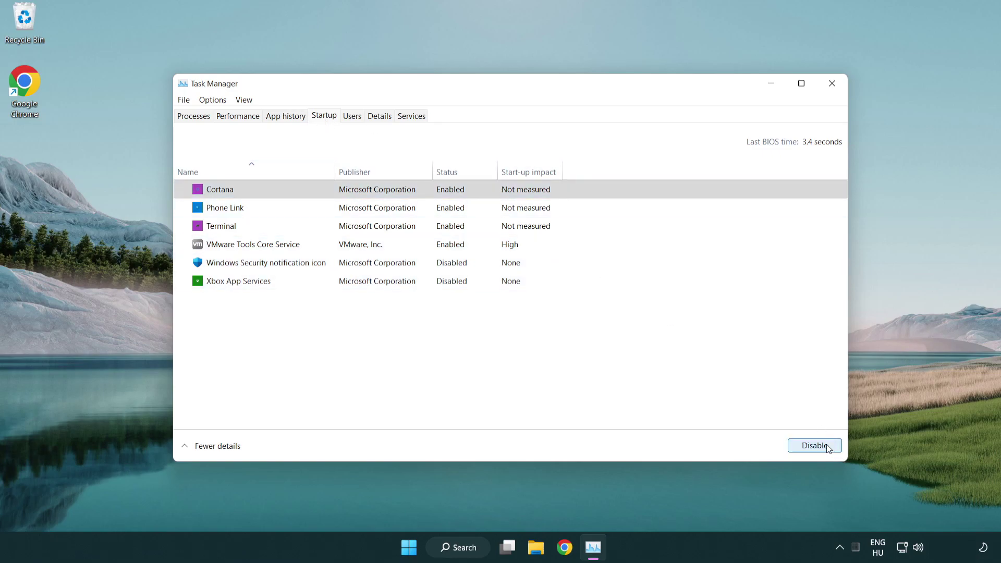
pyautogui.click(398, 209)
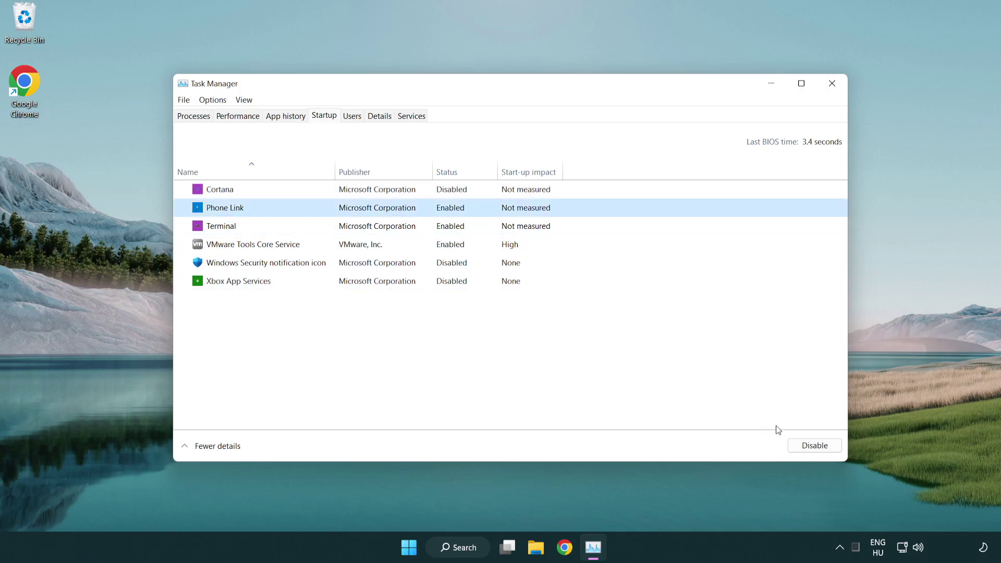
pyautogui.click(814, 447)
pyautogui.click(340, 231)
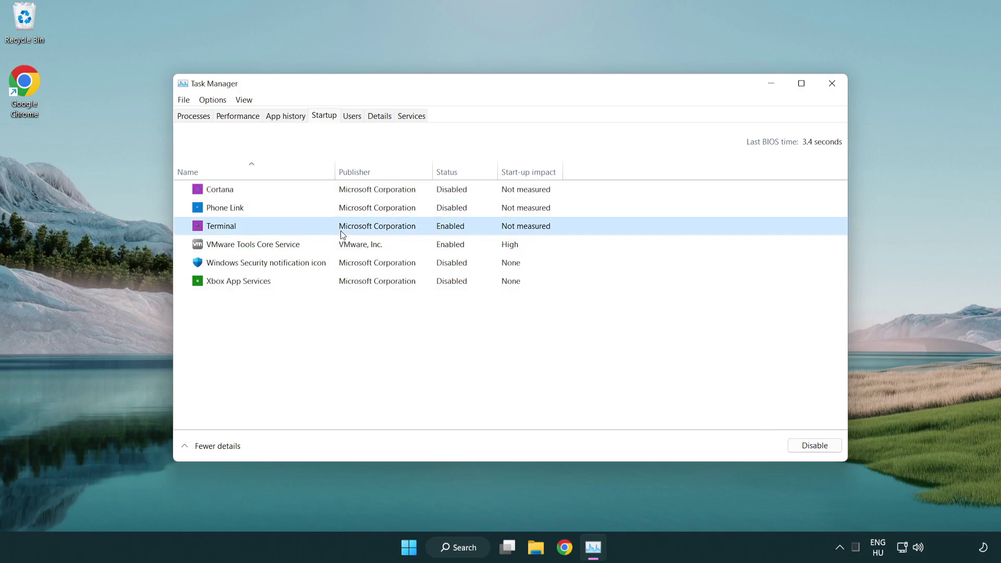
pyautogui.click(835, 450)
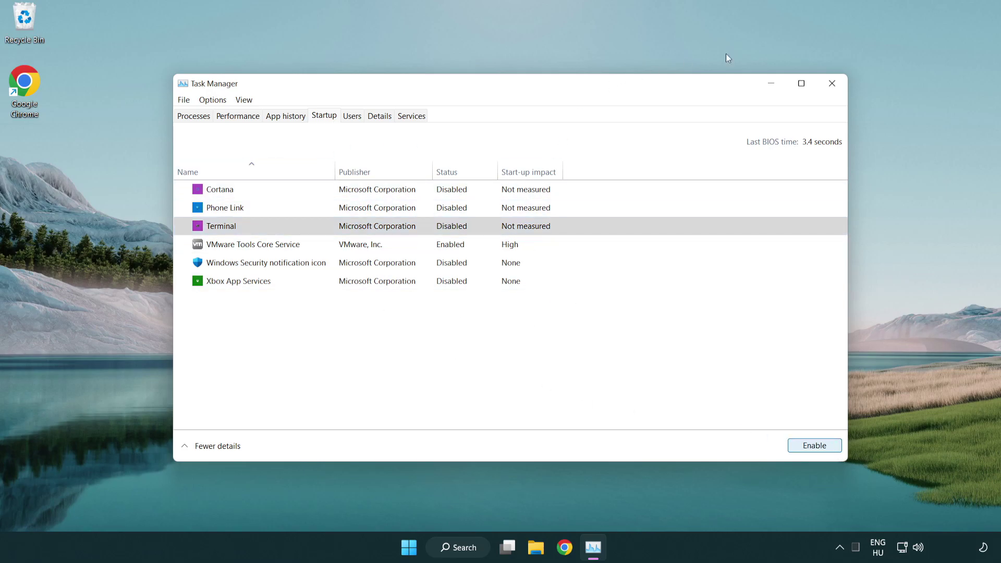
pyautogui.click(837, 90)
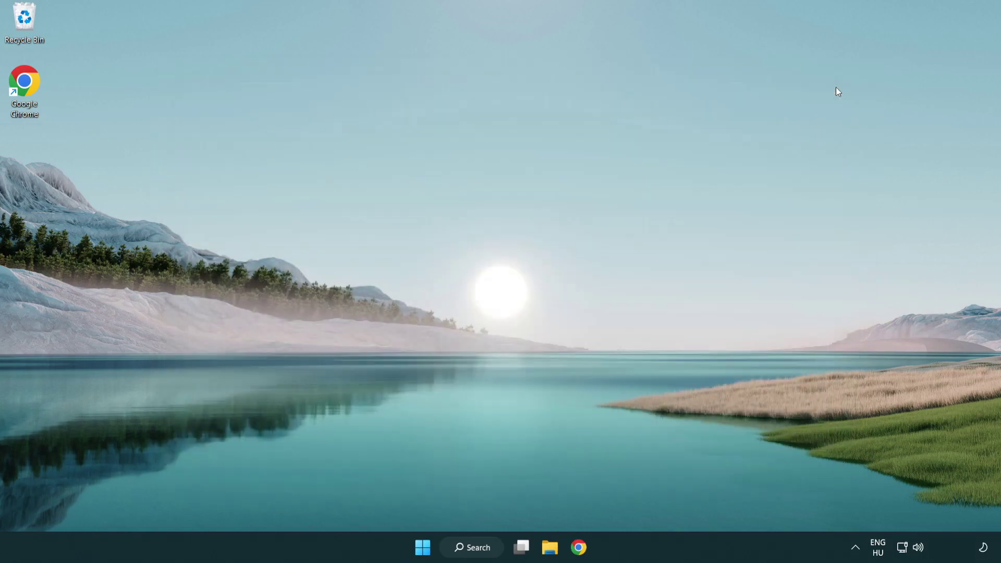
# Check Windows Update for new updates, confirm the PC is up to date, and close Settings
pyautogui.click(470, 547)
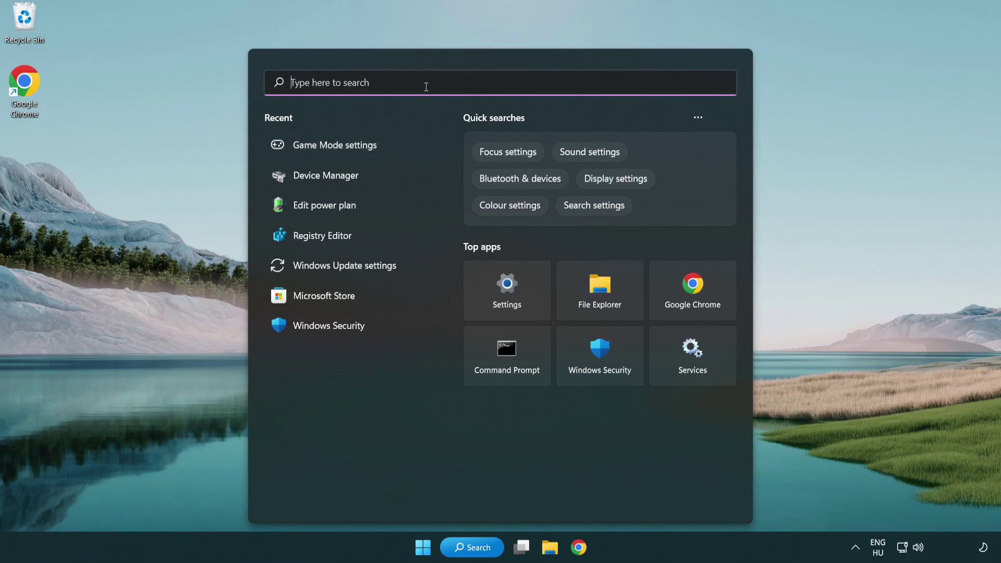
pyautogui.write('update')
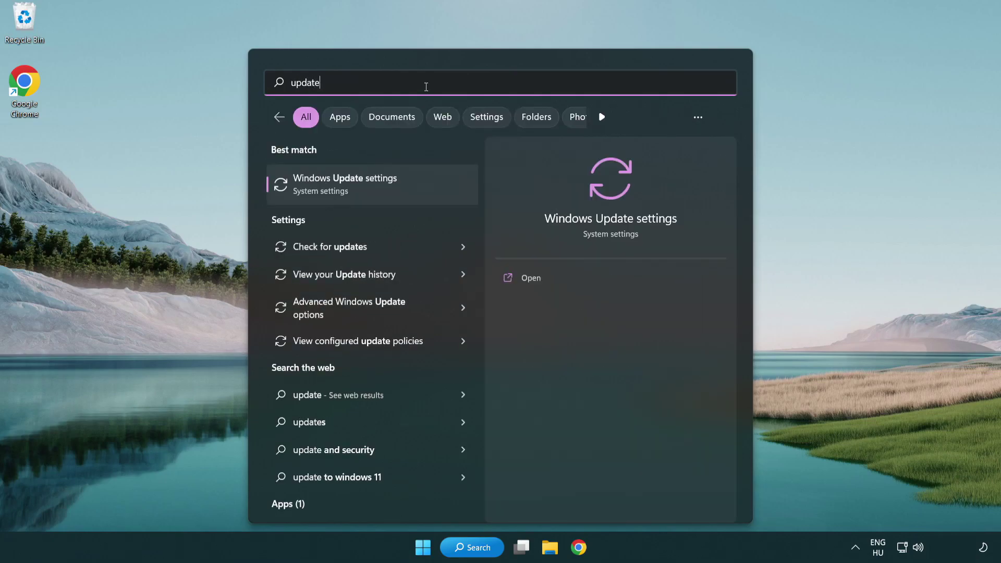
pyautogui.click(388, 191)
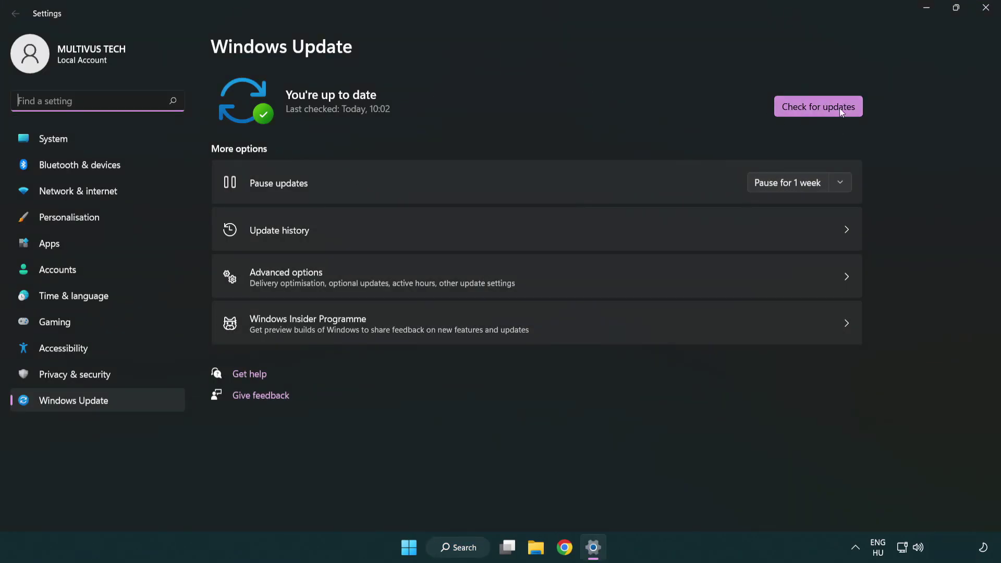
pyautogui.click(825, 106)
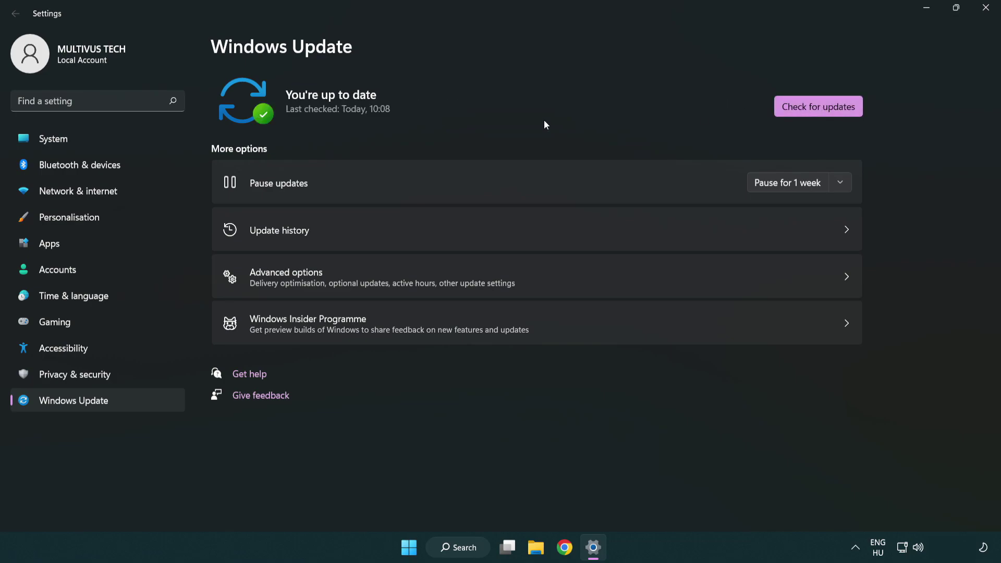
pyautogui.click(986, 8)
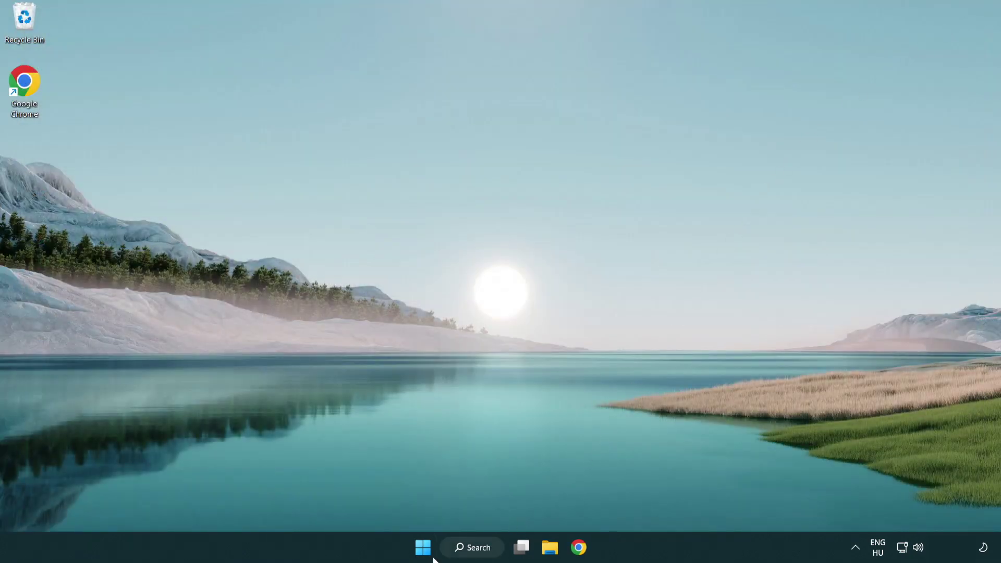
# Open Registry Editor and navigate to HKEY_CURRENT_USER\System\GameConfigStore
pyautogui.click(472, 547)
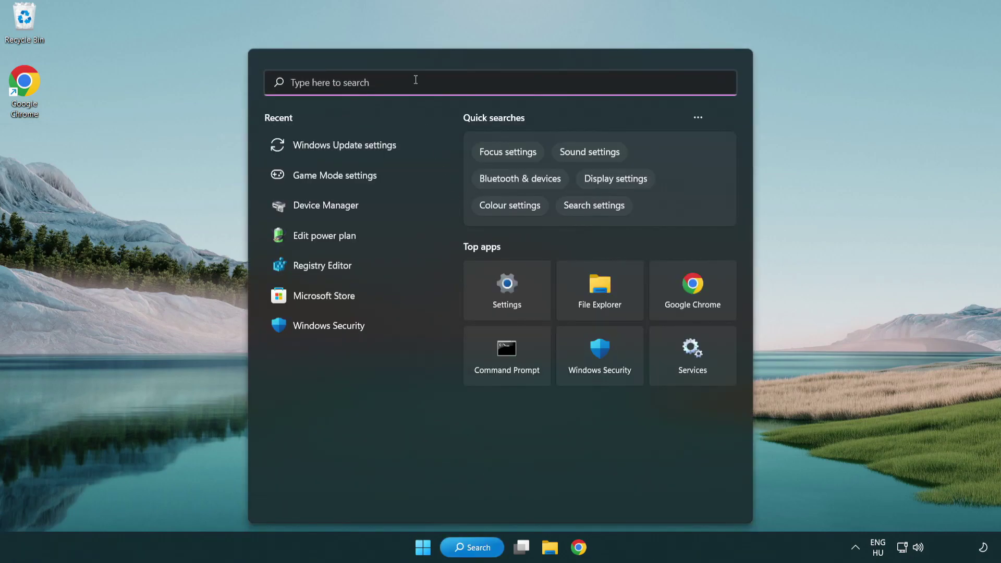
pyautogui.write('regedit')
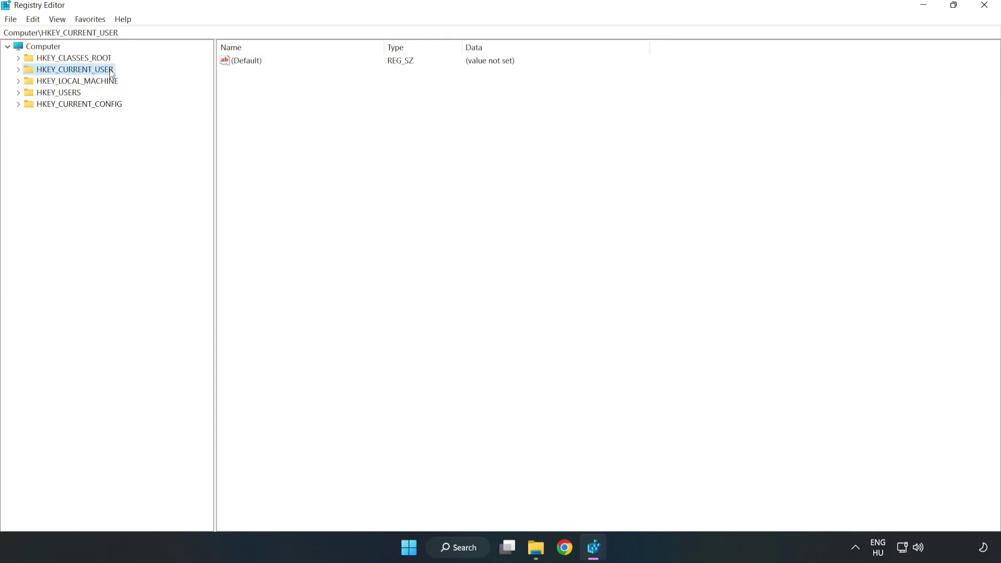
pyautogui.click(19, 70)
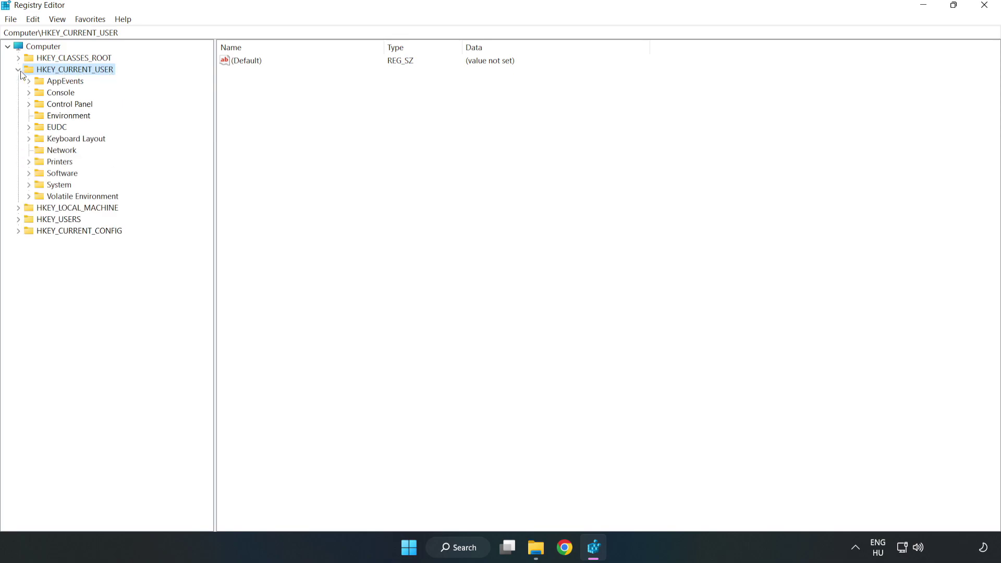
pyautogui.click(29, 186)
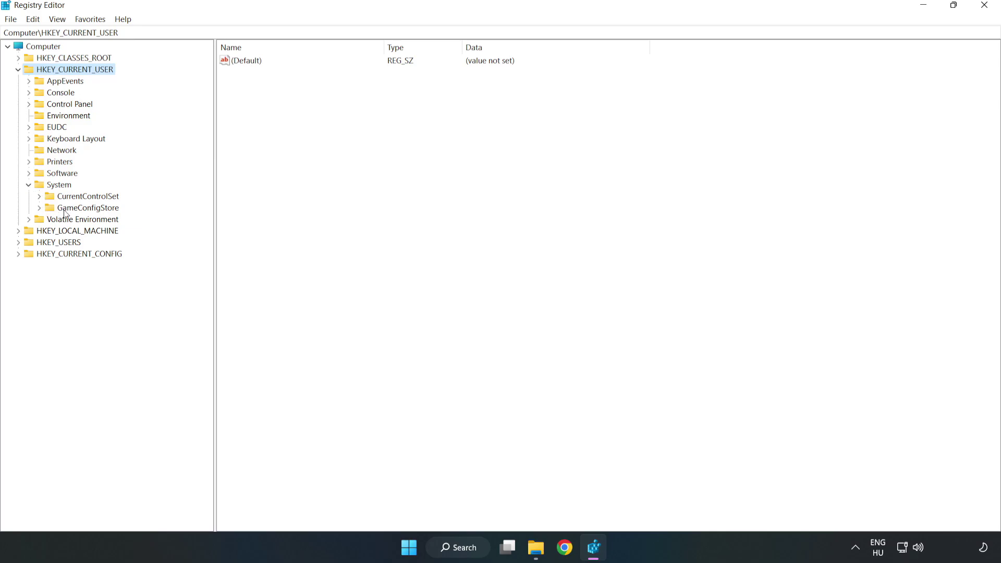
pyautogui.click(85, 209)
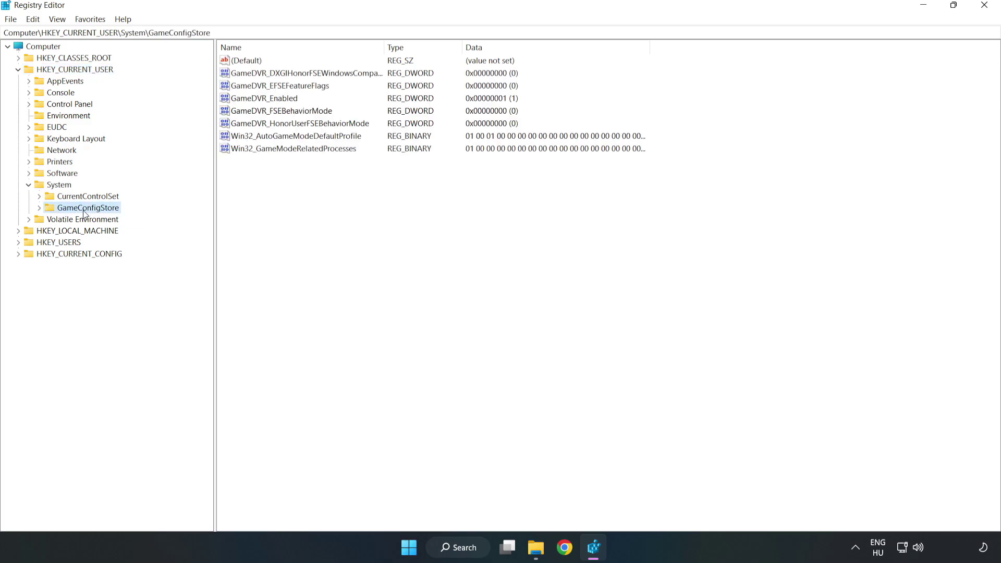
# Change the GameDVR_Enabled value from 1 to 0
pyautogui.click(242, 102)
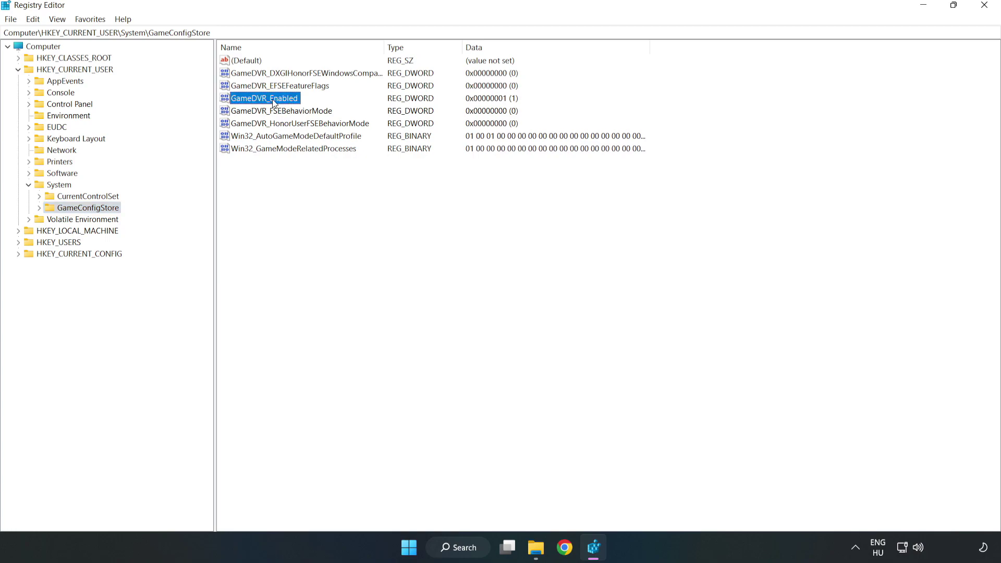
pyautogui.rightClick(273, 103)
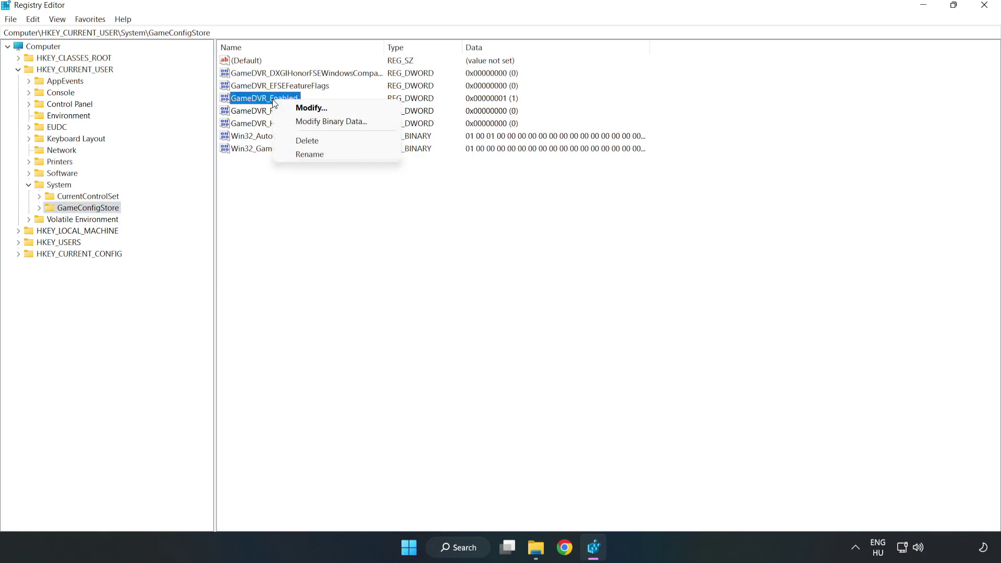
pyautogui.click(318, 108)
pyautogui.moveTo(215, 78); pyautogui.dragTo(556, 212)
pyautogui.click(418, 272)
pyautogui.moveTo(418, 273); pyautogui.dragTo(347, 260)
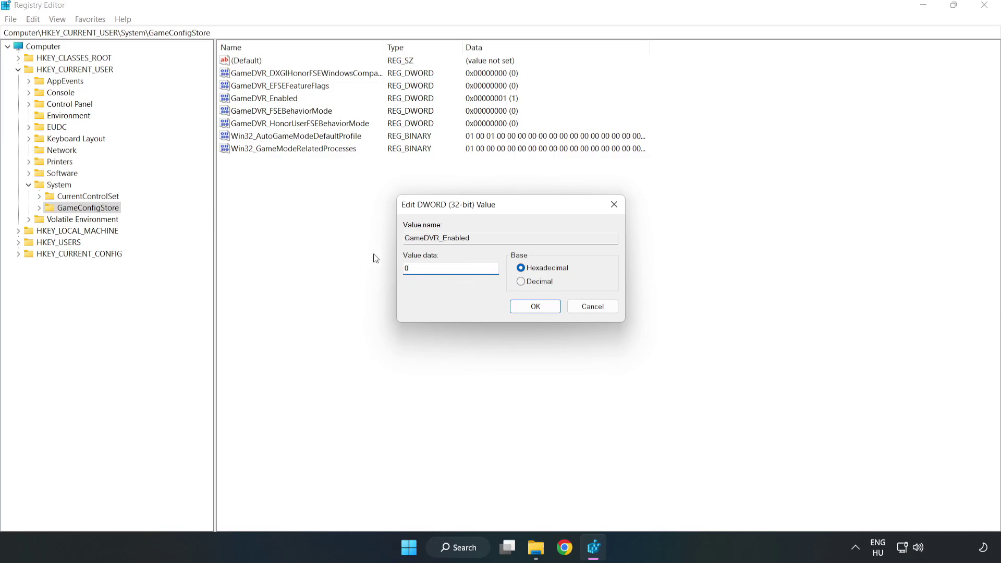
pyautogui.click(535, 308)
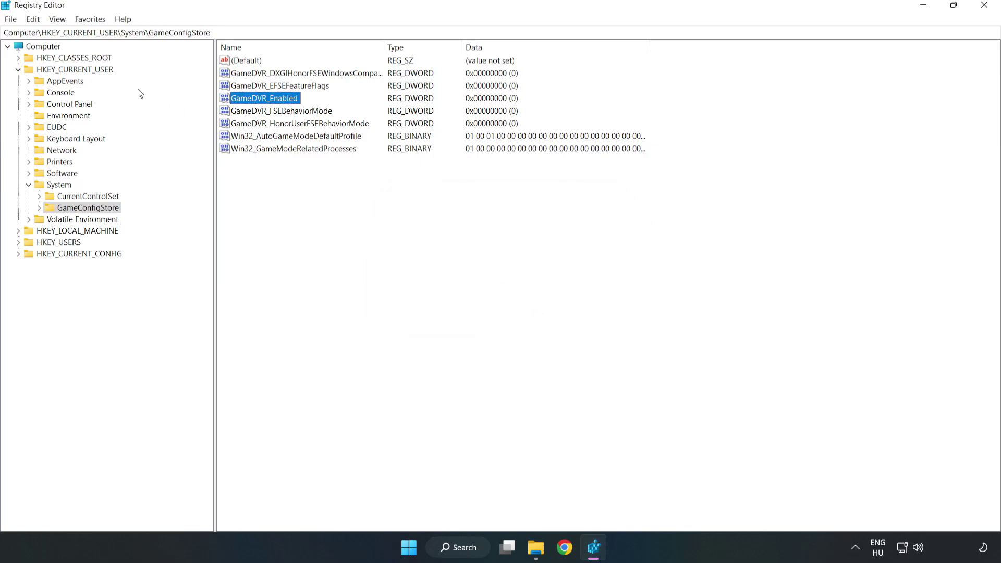
pyautogui.click(19, 70)
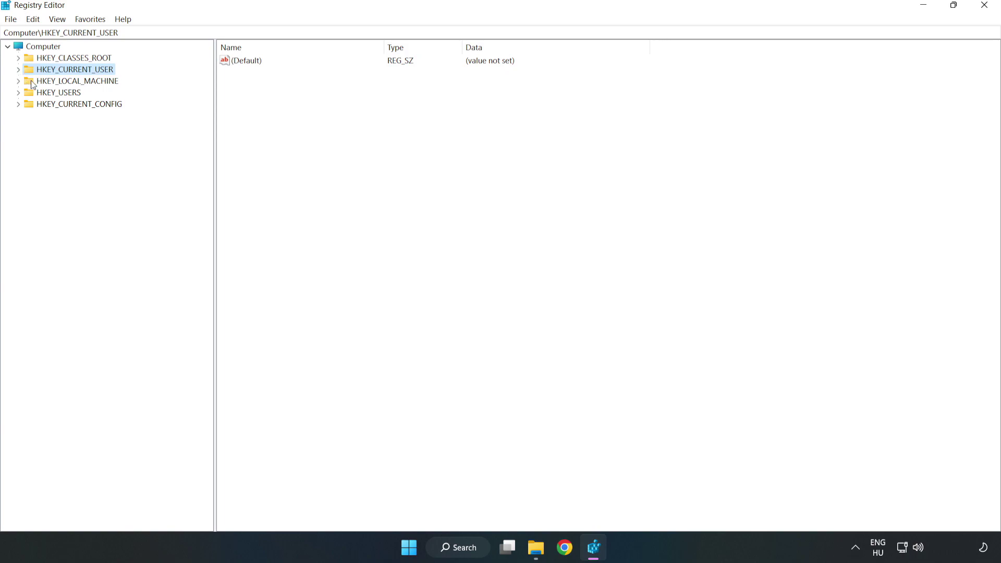
# Navigate to HKLM\SOFTWARE\Microsoft\PolicyManager\default\ApplicationManagement\AllowGameDVR to show its value of 1
pyautogui.doubleClick(24, 83)
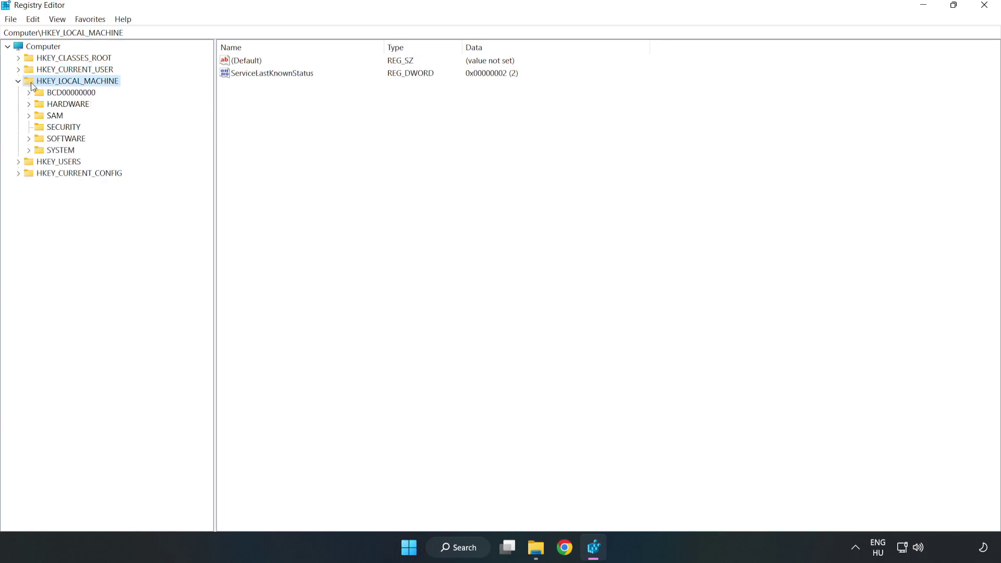
pyautogui.click(30, 139)
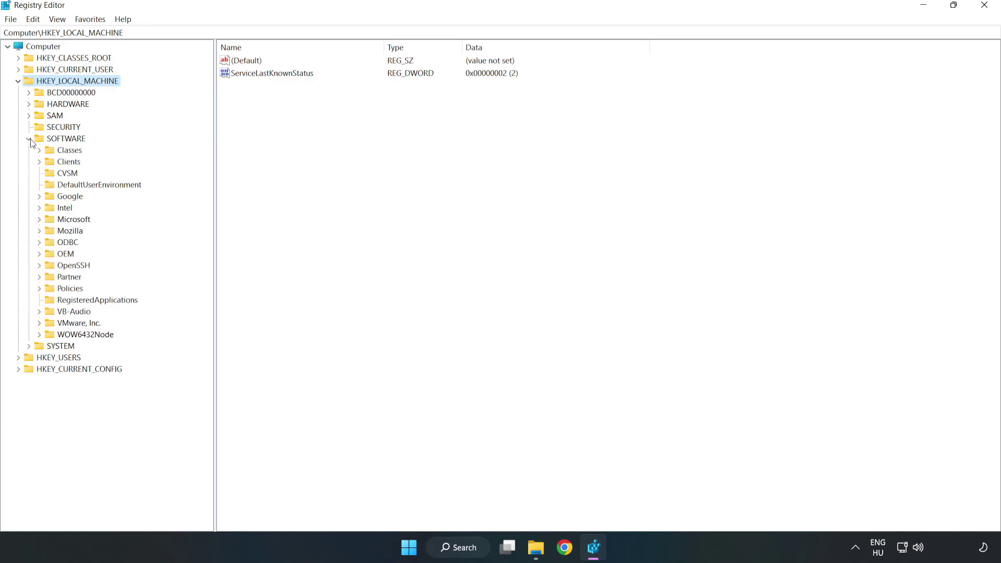
pyautogui.click(39, 220)
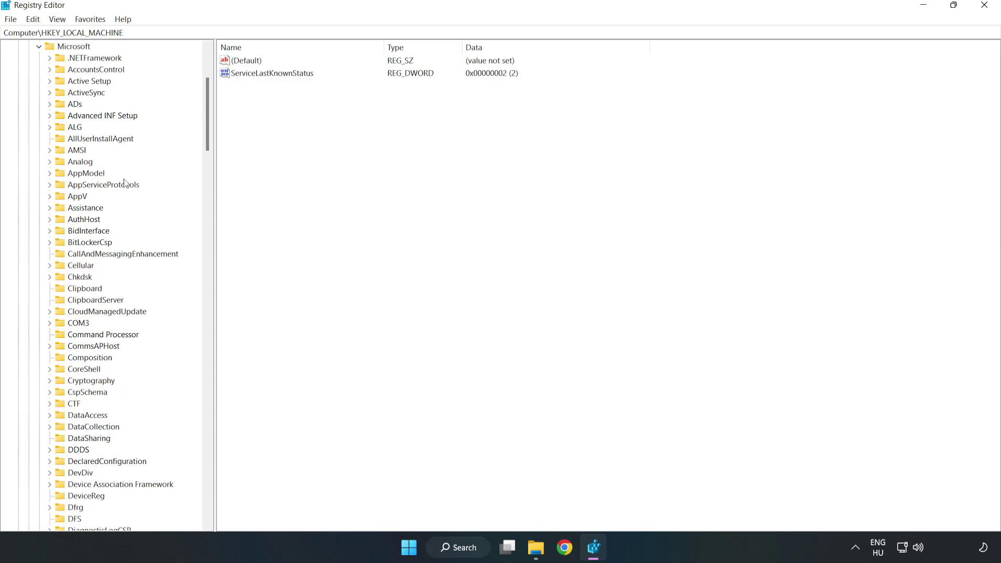
pyautogui.moveTo(206, 134); pyautogui.dragTo(219, 361)
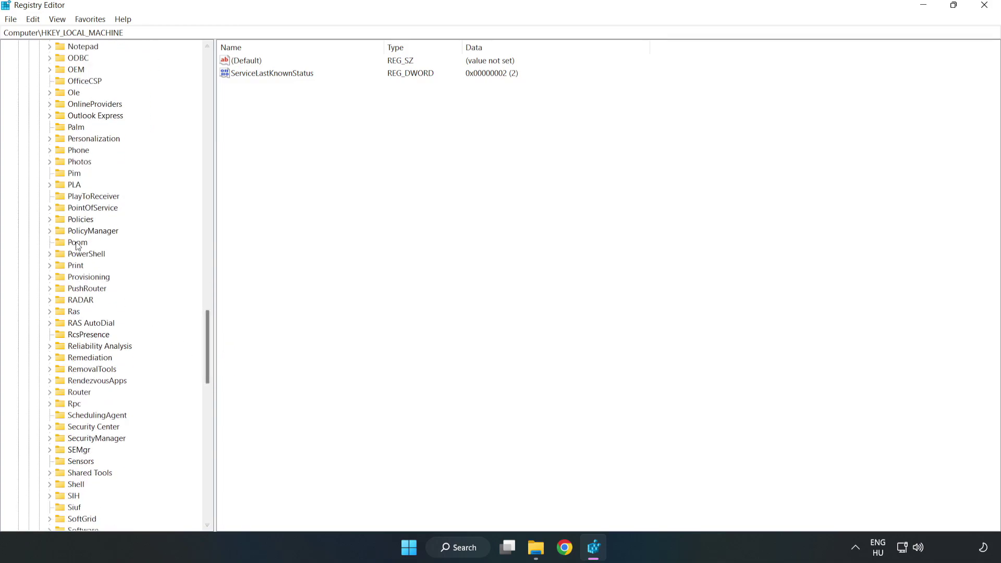
pyautogui.click(49, 232)
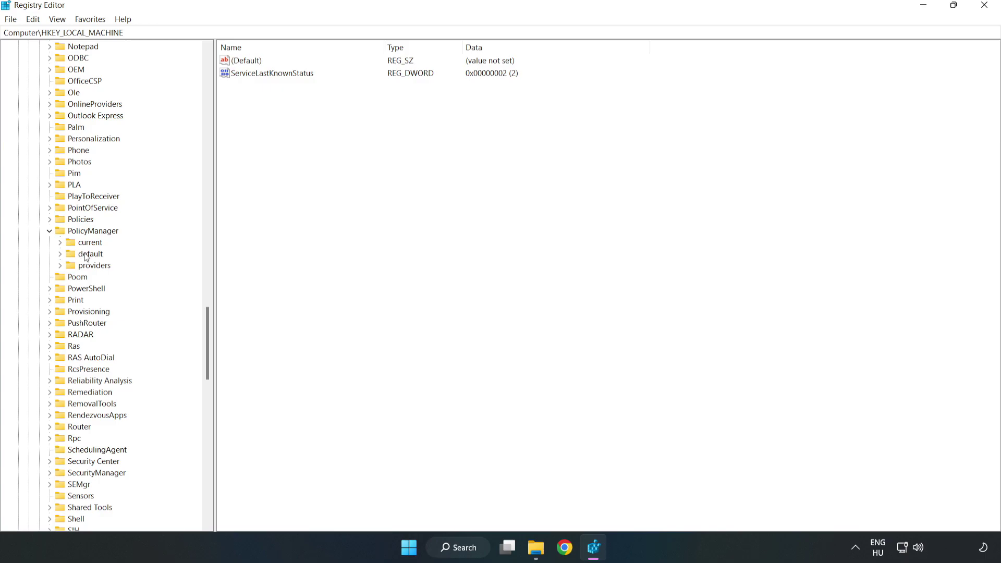
pyautogui.click(60, 254)
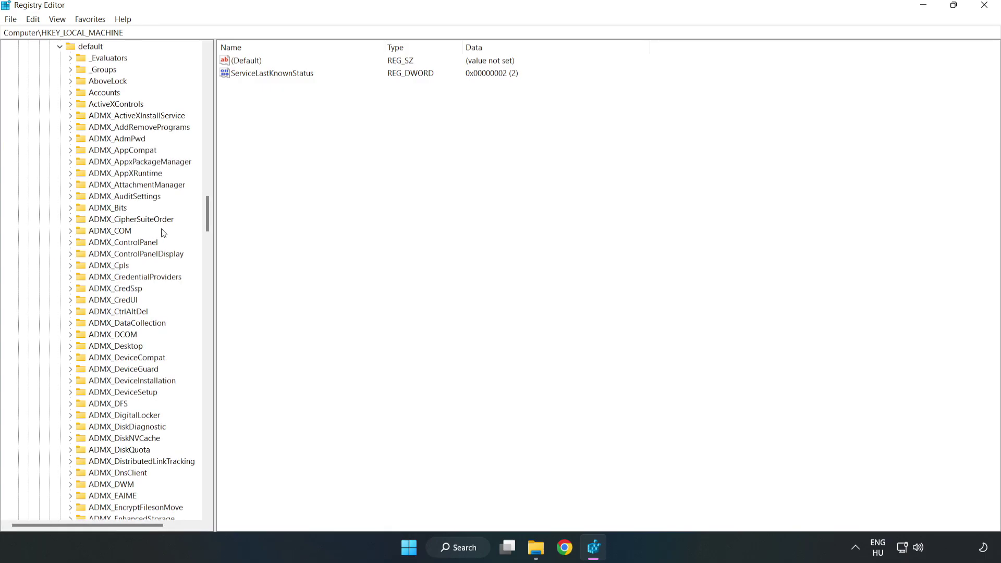
pyautogui.moveTo(208, 214); pyautogui.dragTo(203, 331)
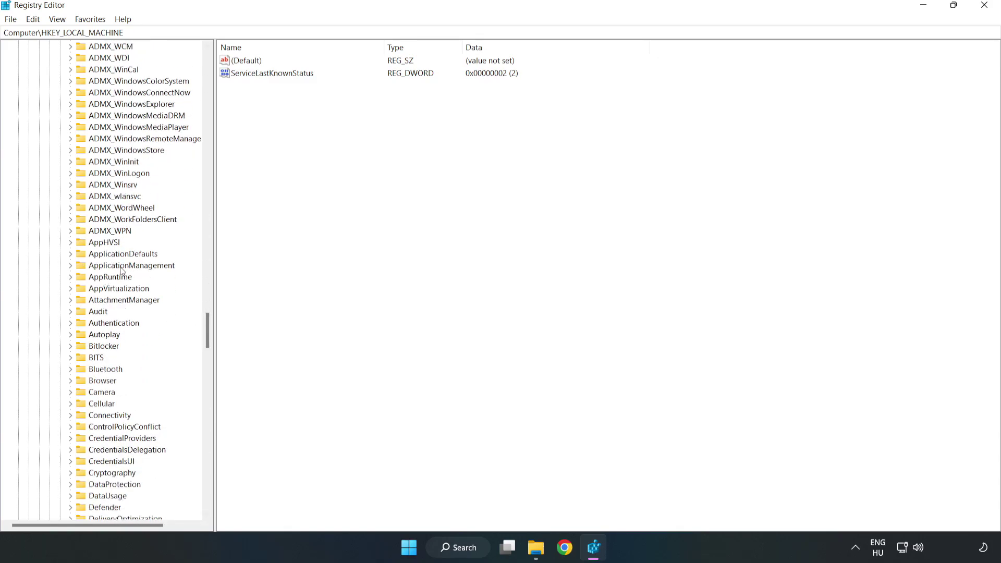
pyautogui.click(73, 264)
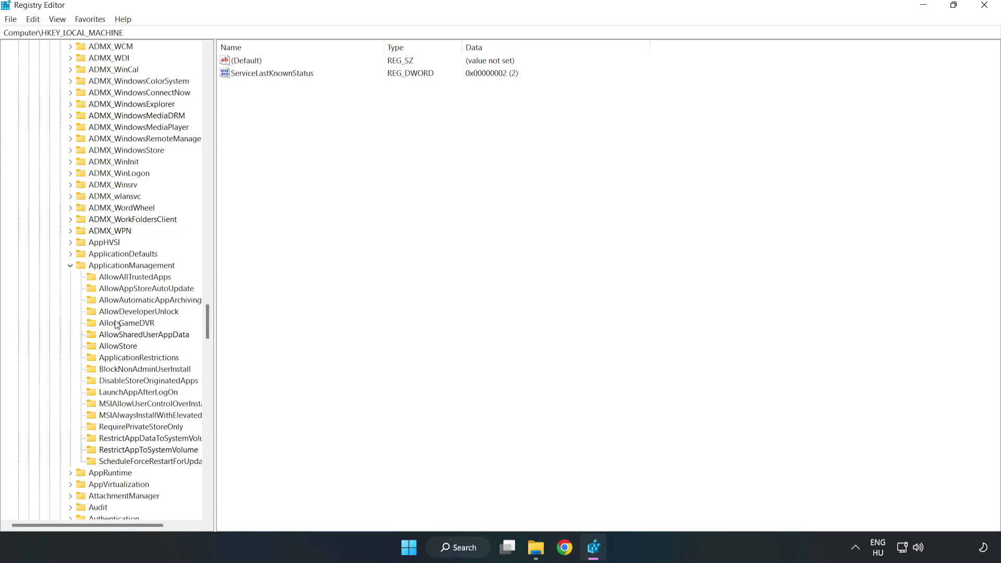
pyautogui.click(116, 324)
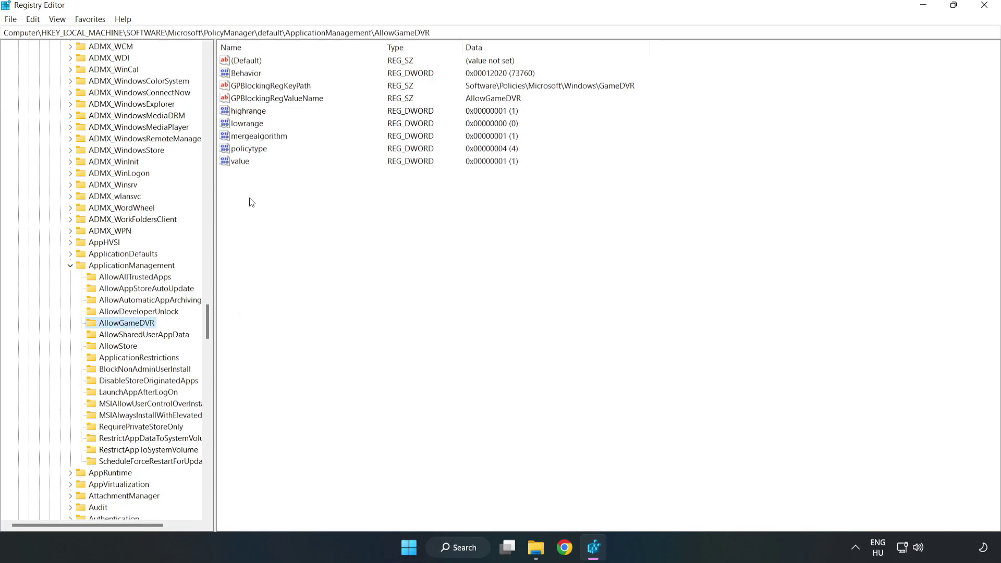
# Change AllowGameDVR's value data from 1 to 0 and close Registry Editor
pyautogui.click(235, 163)
pyautogui.rightClick(246, 166)
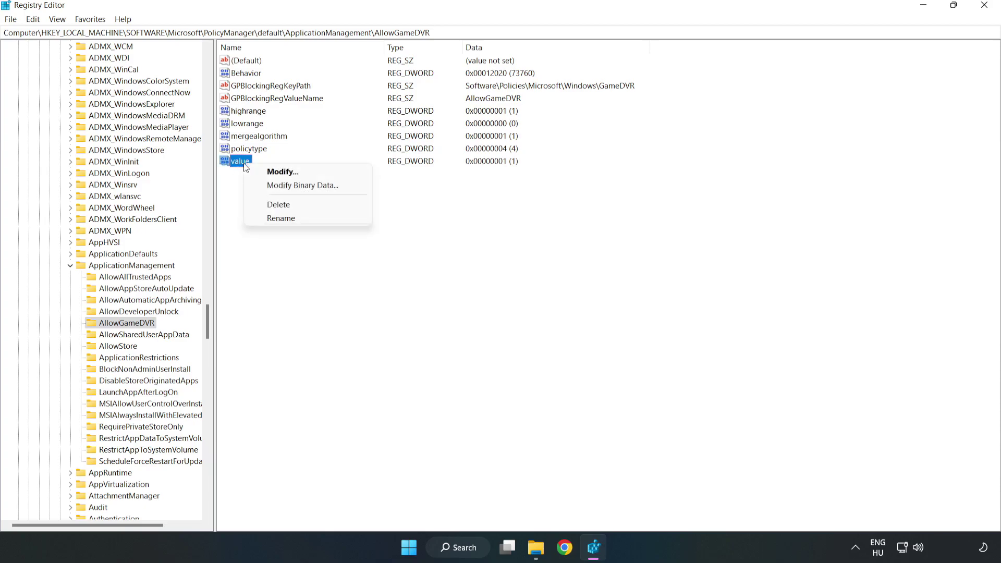
pyautogui.click(288, 172)
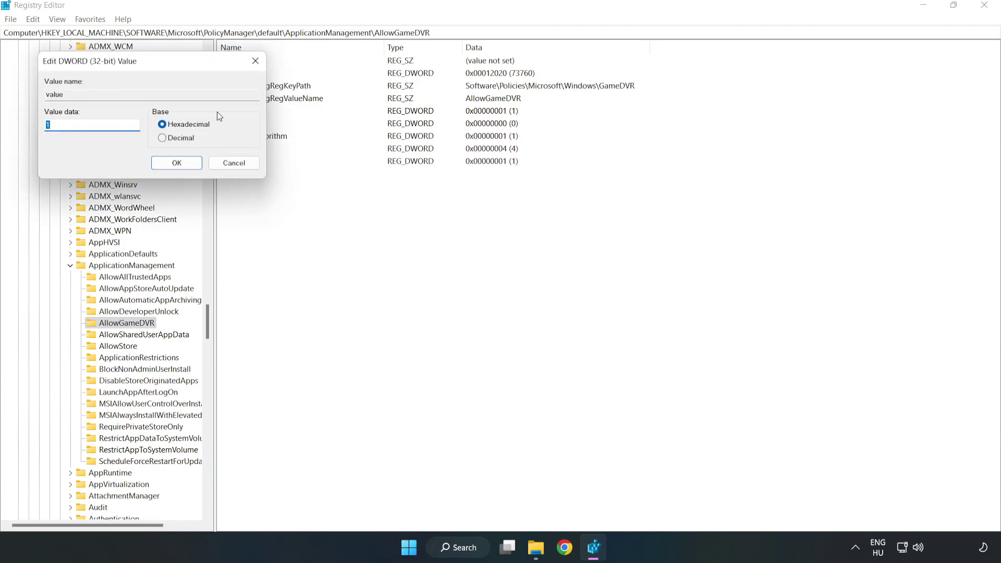
pyautogui.moveTo(190, 65); pyautogui.dragTo(510, 208)
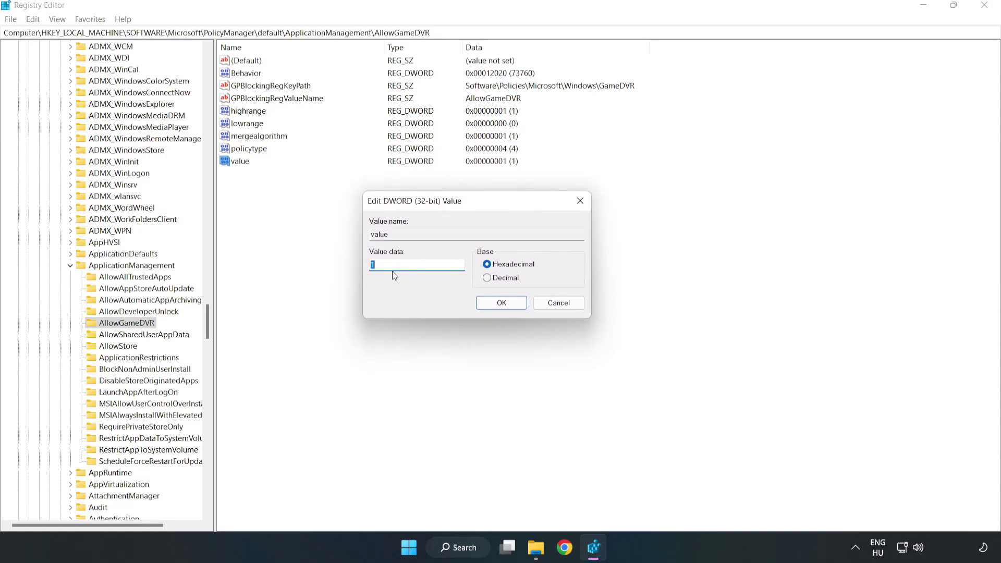
pyautogui.write('0')
pyautogui.click(490, 305)
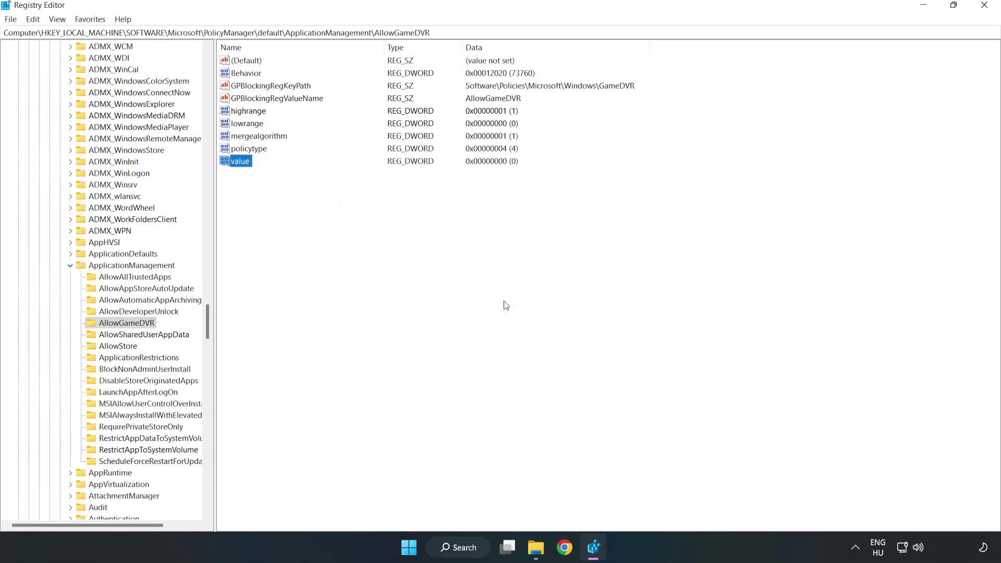
pyautogui.click(985, 6)
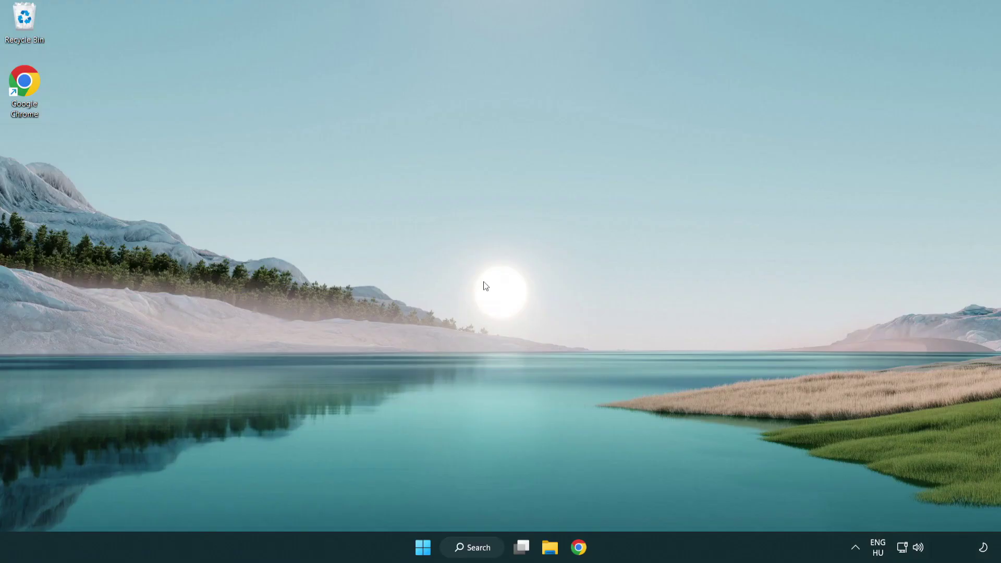
# Download the DirectX End-User Runtime Web Installer in Chrome and run dxwebsetup.exe
pyautogui.click(584, 552)
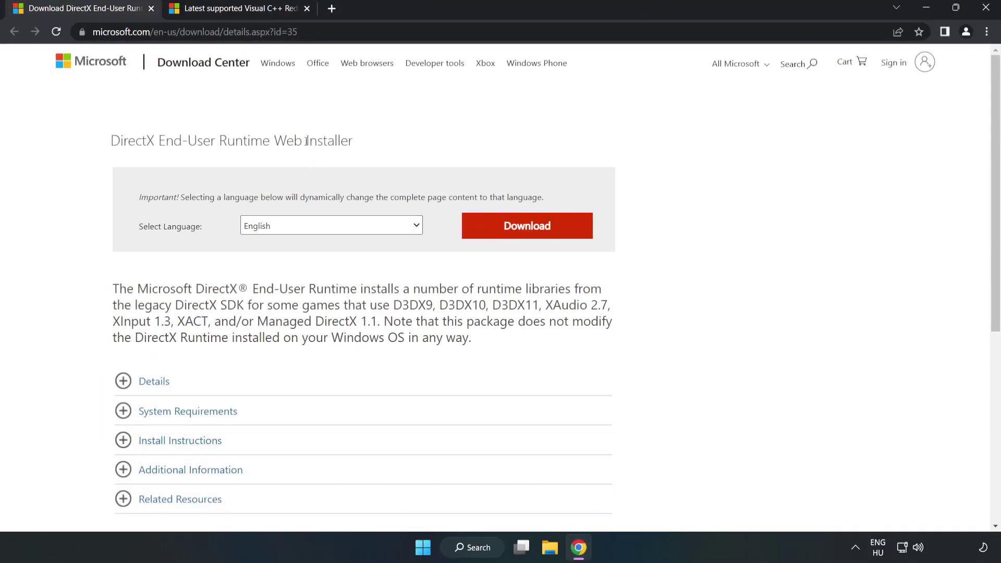
pyautogui.moveTo(298, 32); pyautogui.dragTo(133, 32)
pyautogui.click(407, 124)
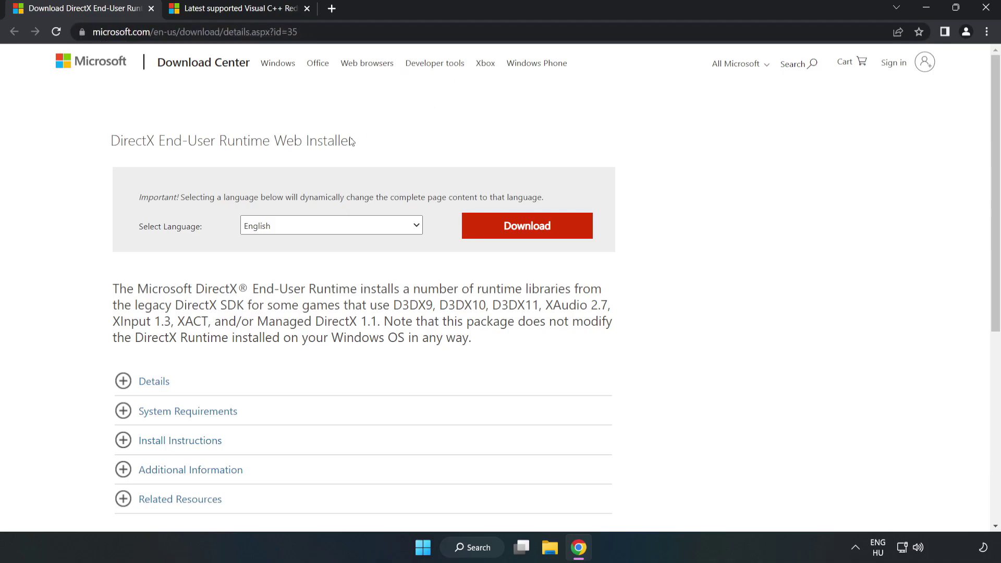
pyautogui.click(533, 237)
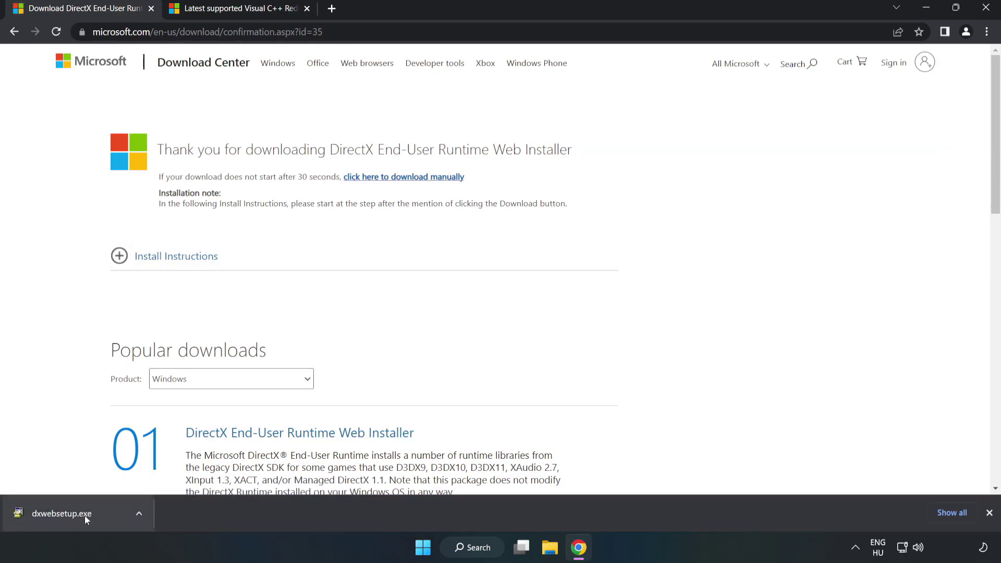
pyautogui.click(101, 516)
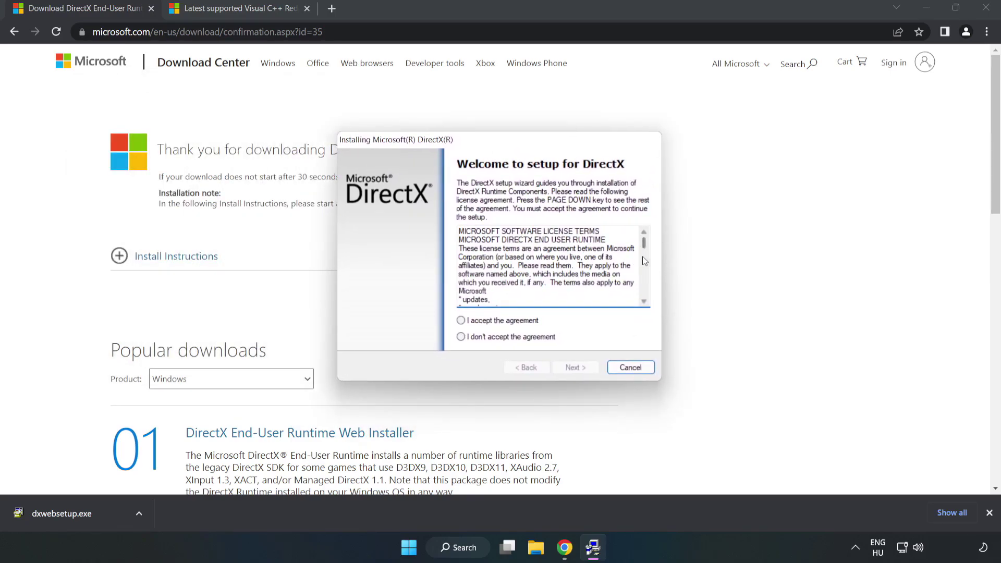
# Accept the DirectX license, decline the Bing Bar, and run setup through to Finish
pyautogui.scroll(-10, 645, 261)
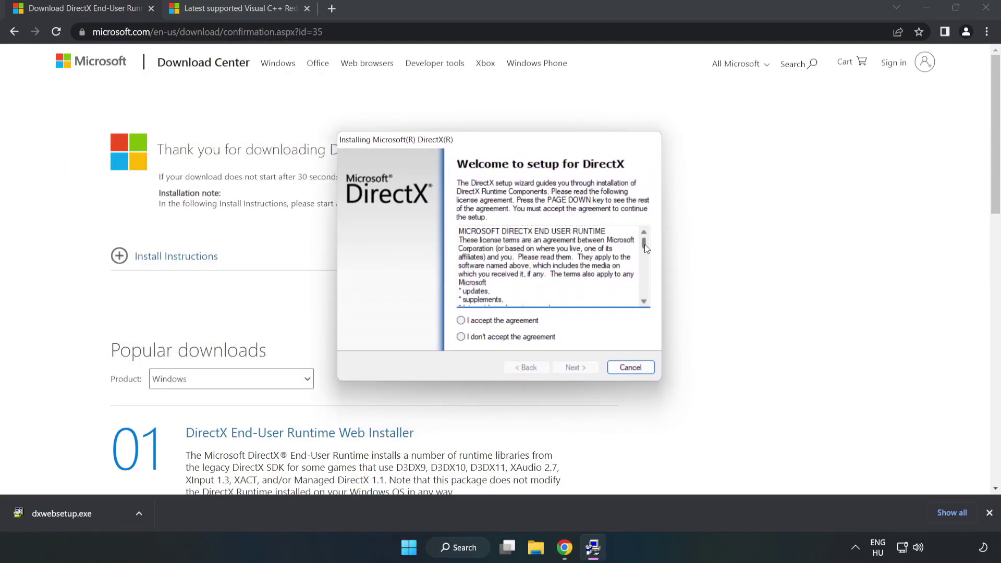
pyautogui.click(462, 321)
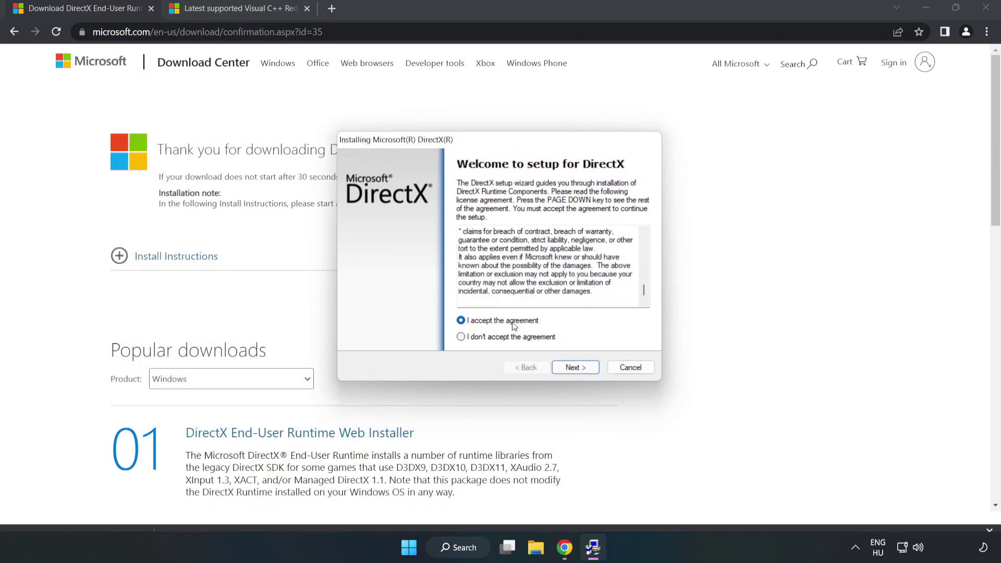
pyautogui.click(575, 367)
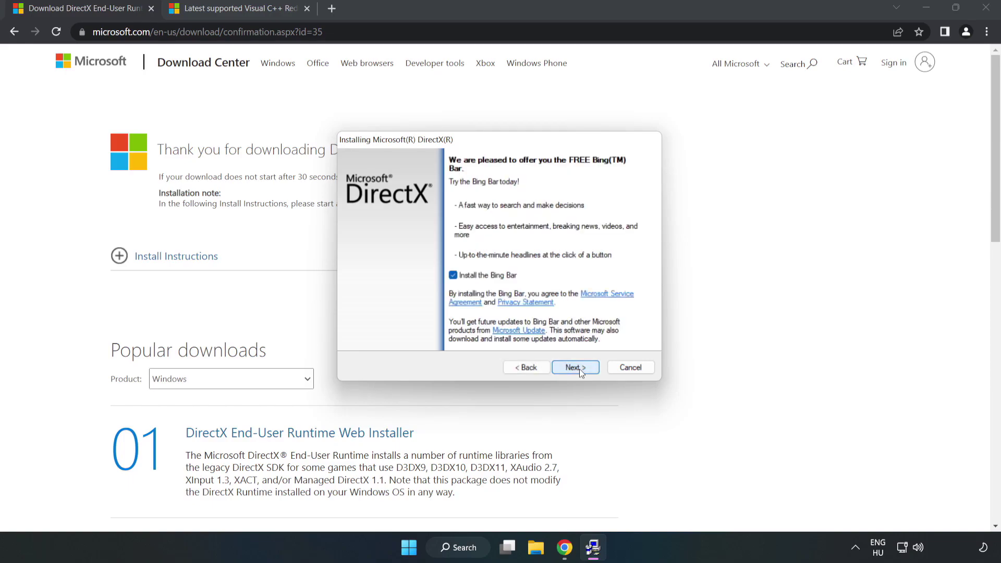
pyautogui.click(453, 276)
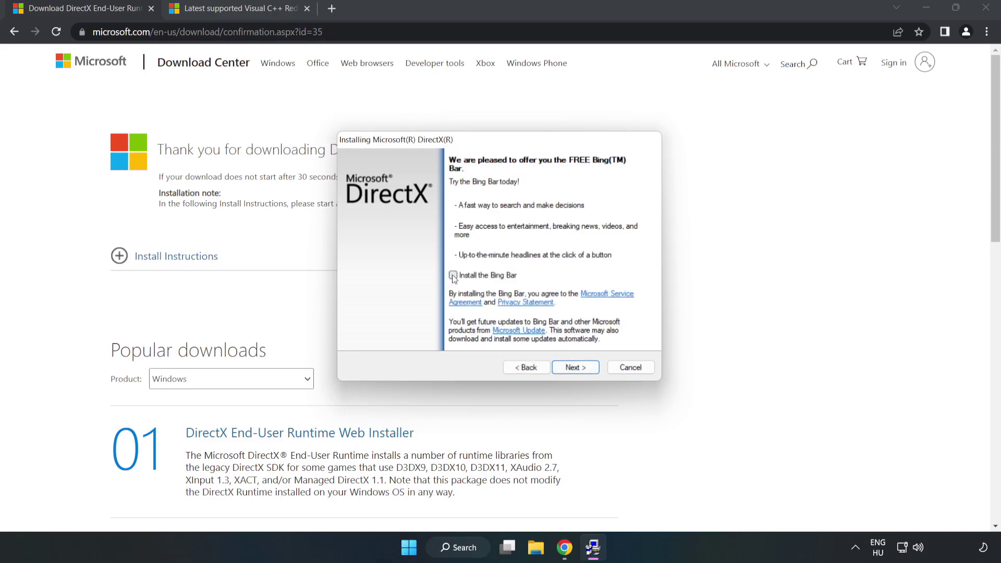
pyautogui.click(575, 367)
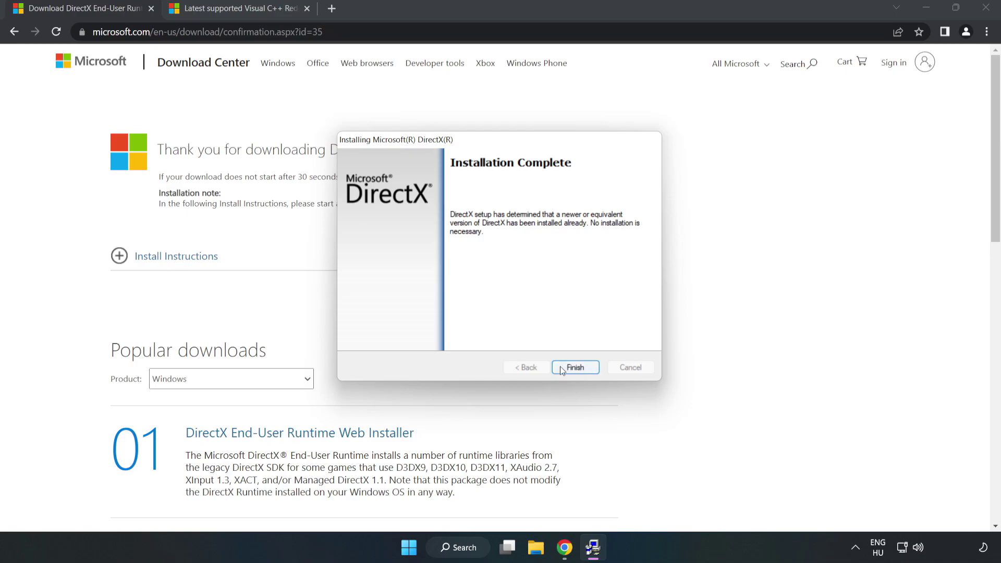
pyautogui.click(575, 368)
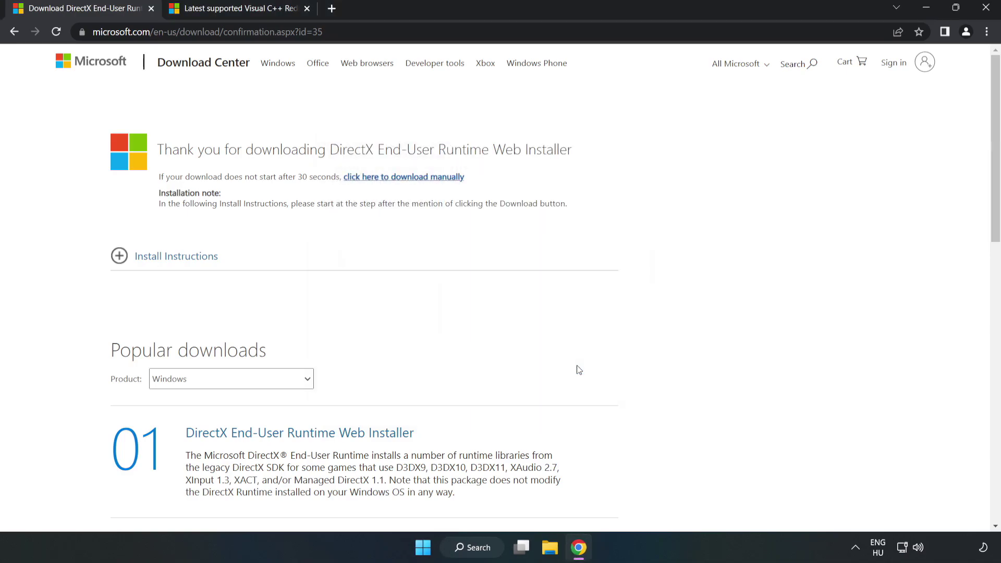
# Close the DirectX tab and download the ARM64, x86 and x64 Visual C++ Redistributable installers
pyautogui.click(151, 9)
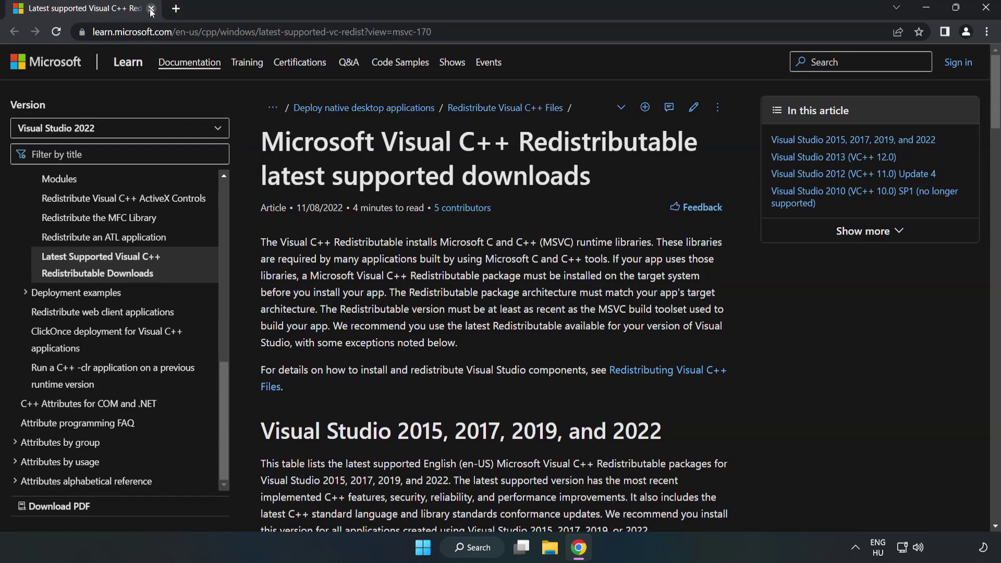
pyautogui.moveTo(125, 32); pyautogui.dragTo(432, 31)
pyautogui.click(573, 70)
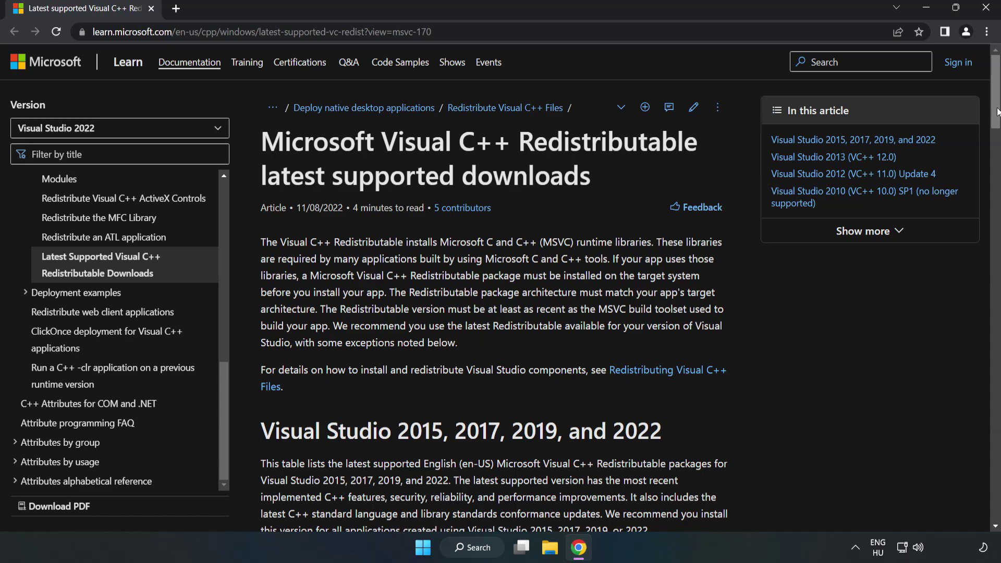
pyautogui.scroll(-6, 466, 295)
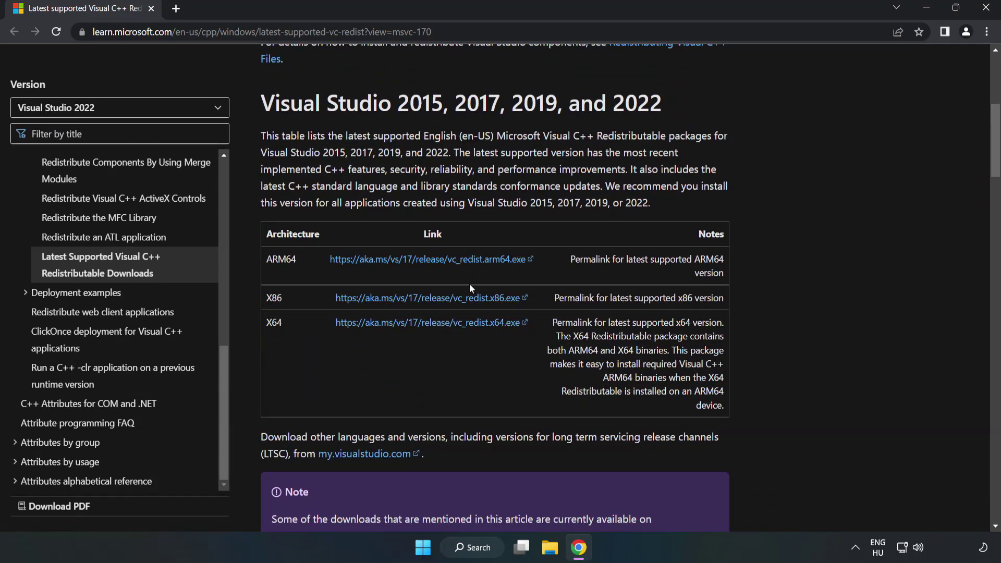
pyautogui.click(412, 259)
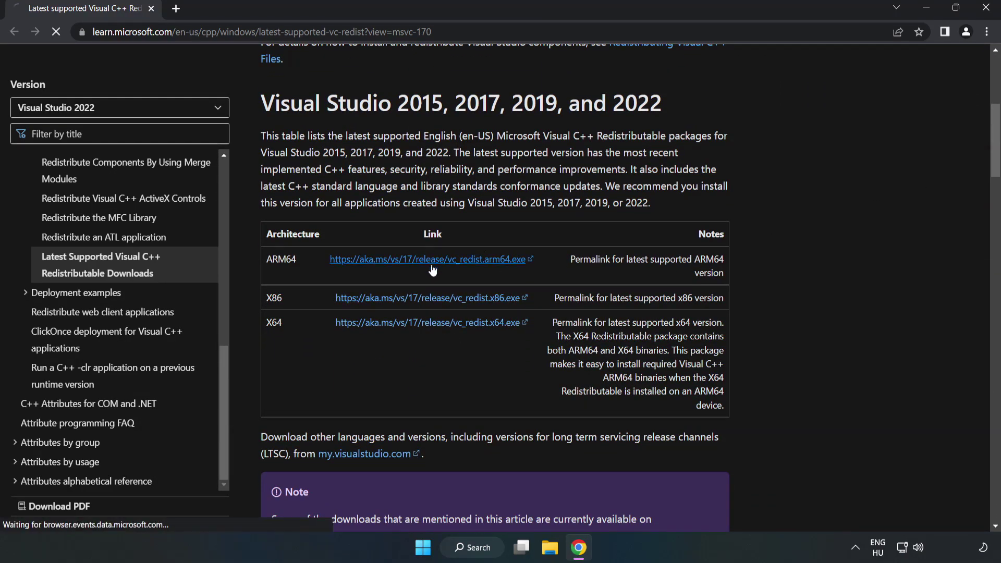
pyautogui.click(440, 300)
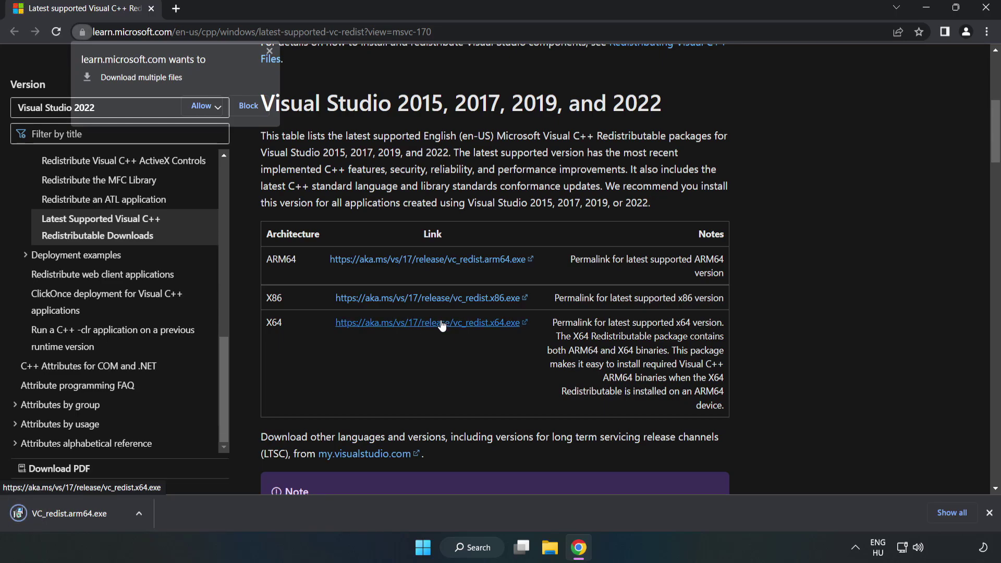
pyautogui.click(203, 106)
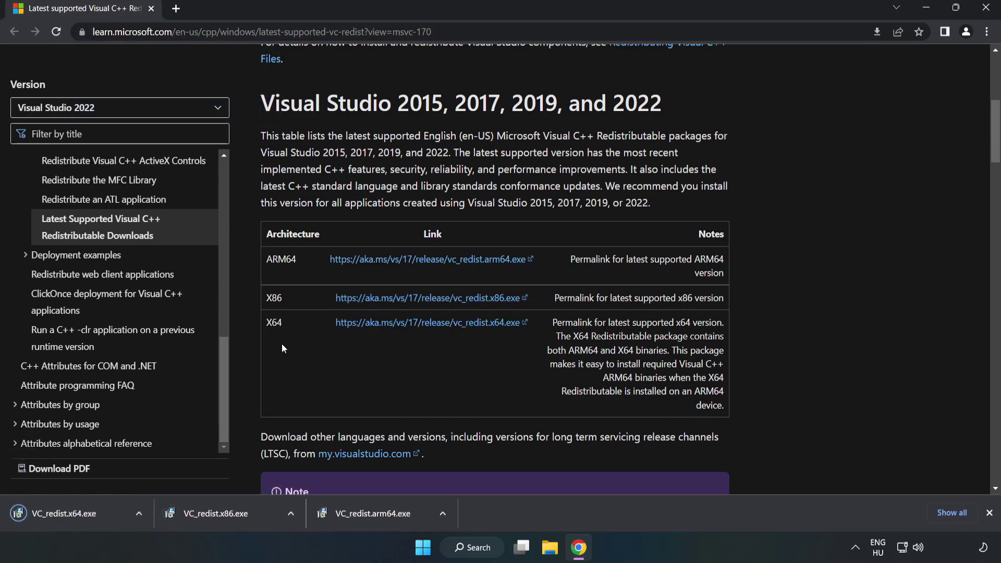
# Attempt the Arm64 redistributable install with license agreed, then dismiss its unsupported failure
pyautogui.click(384, 517)
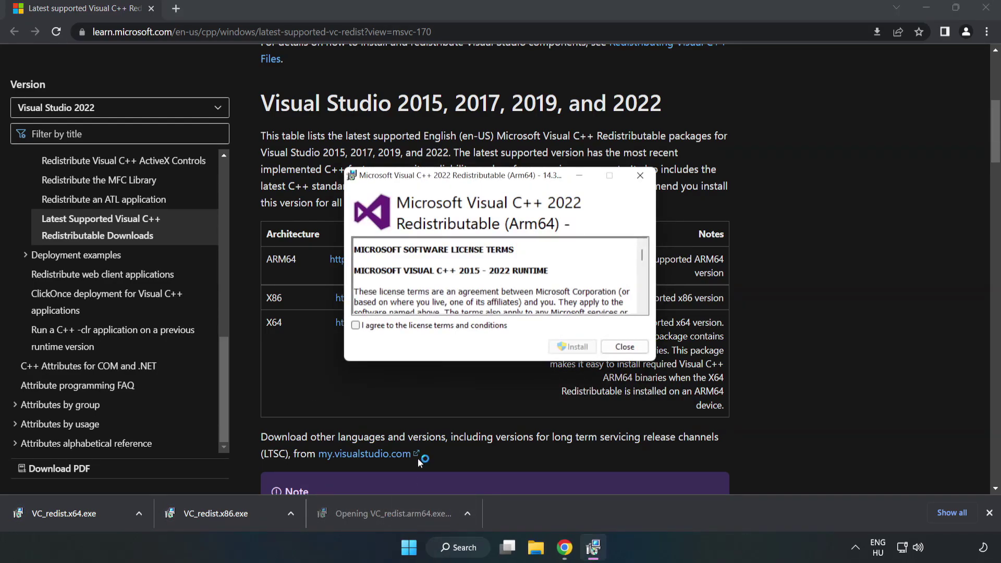
pyautogui.scroll(-10, 437, 334)
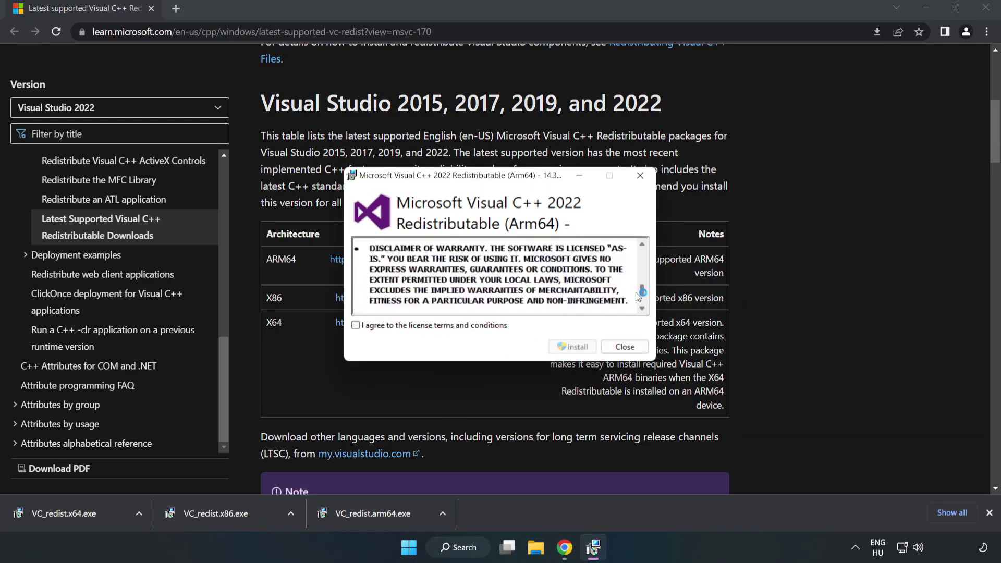
pyautogui.click(437, 326)
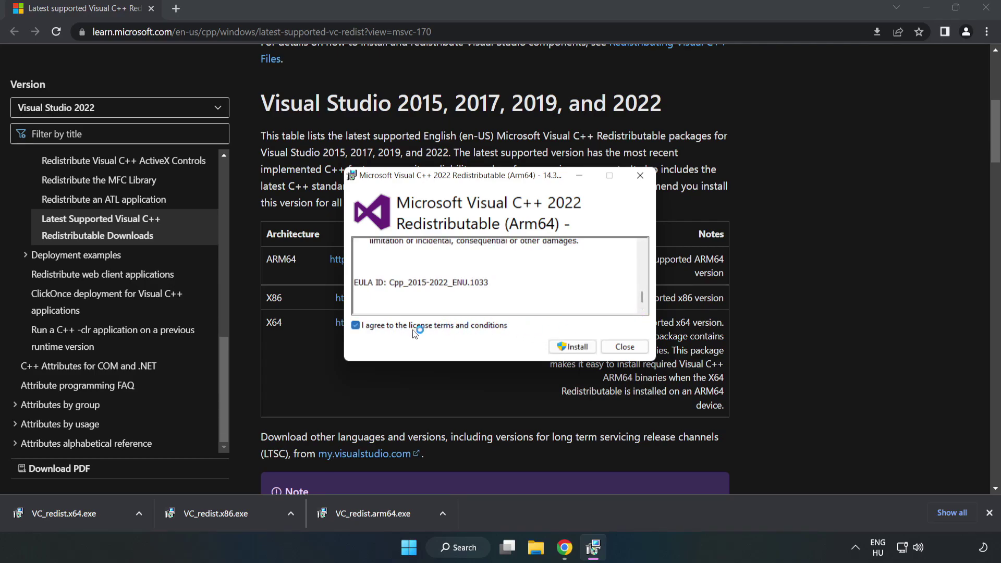
pyautogui.click(573, 349)
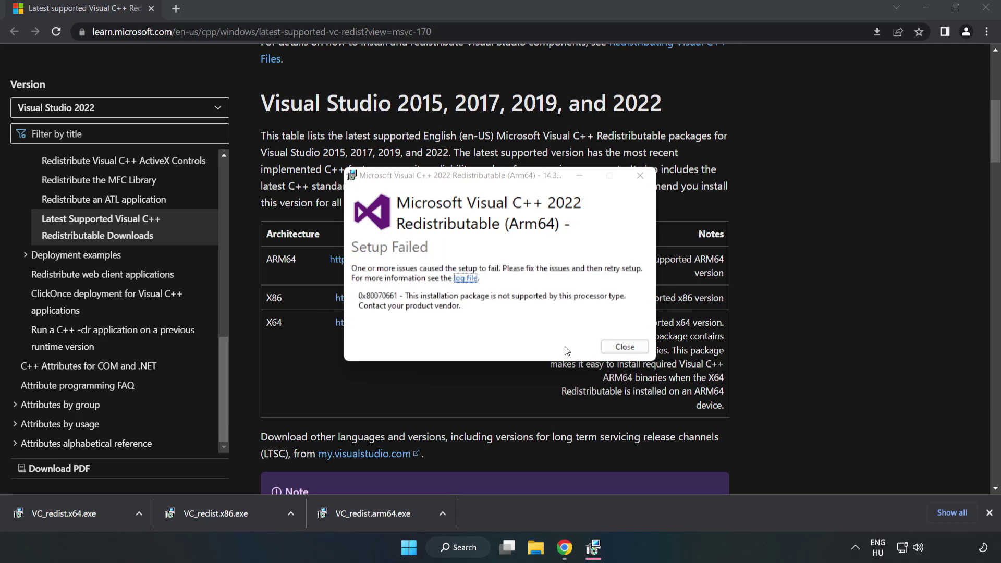
pyautogui.click(623, 349)
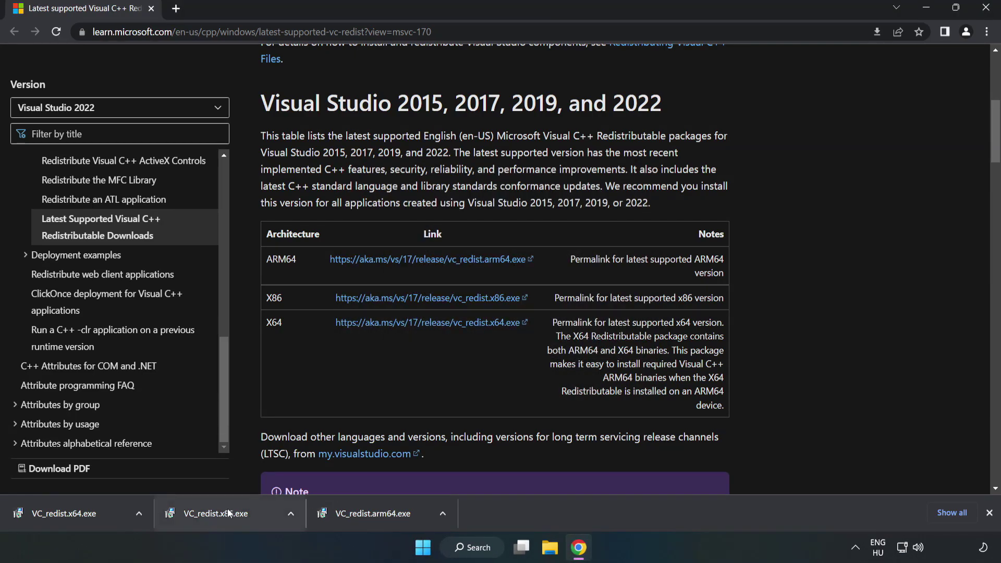
# Install the x86 and x64 Visual C++ 2015-2022 redistributables, closing each without restarting
pyautogui.click(232, 511)
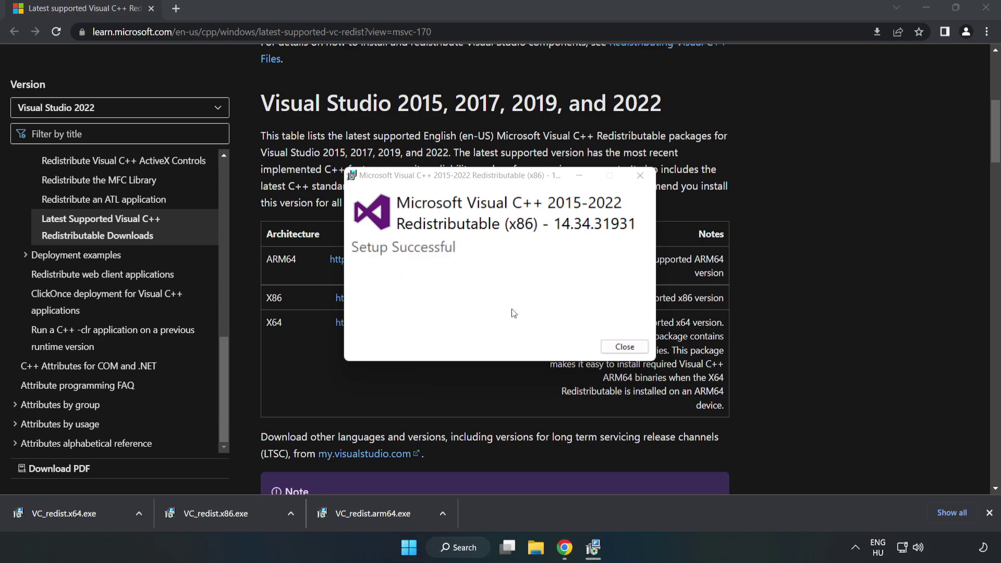
pyautogui.click(625, 347)
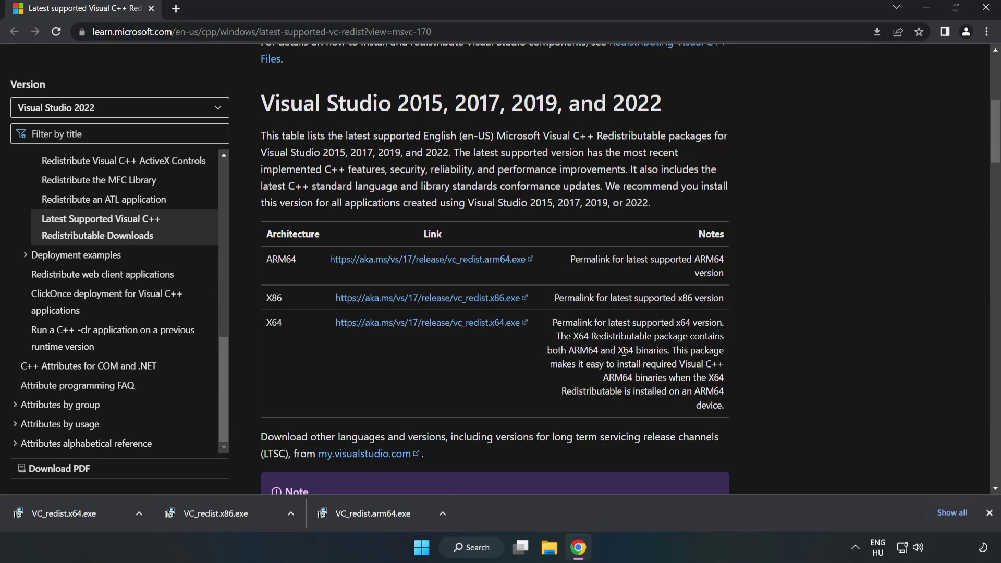
pyautogui.click(54, 511)
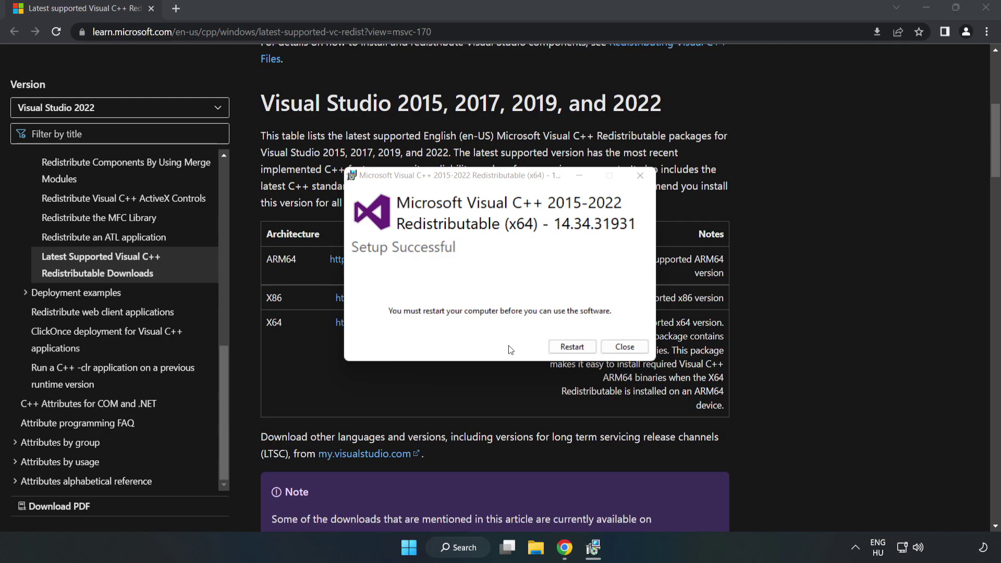
pyautogui.click(626, 348)
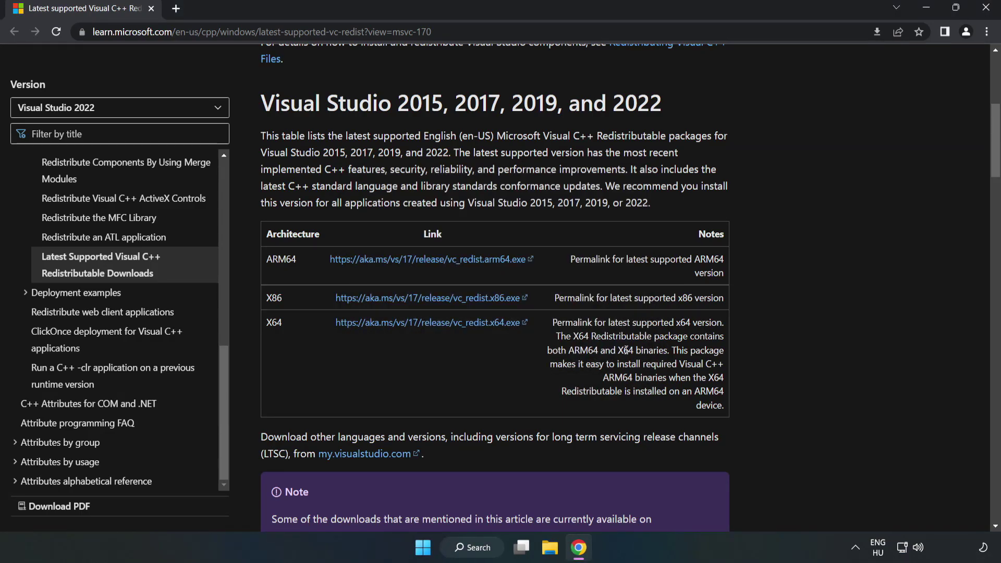
# Close Chrome and bring up the Start menu's power options to restart
pyautogui.click(987, 11)
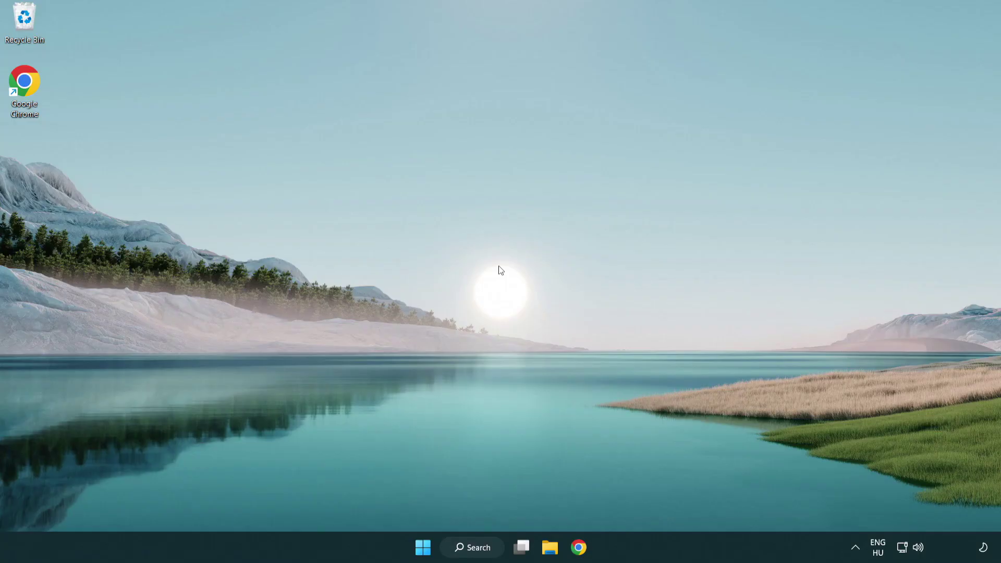
pyautogui.click(424, 548)
pyautogui.click(663, 504)
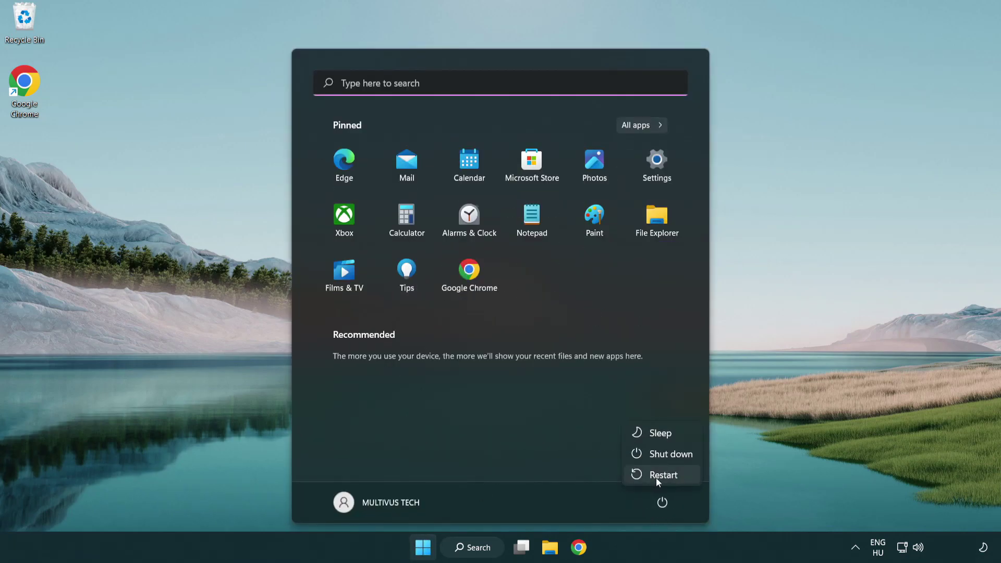